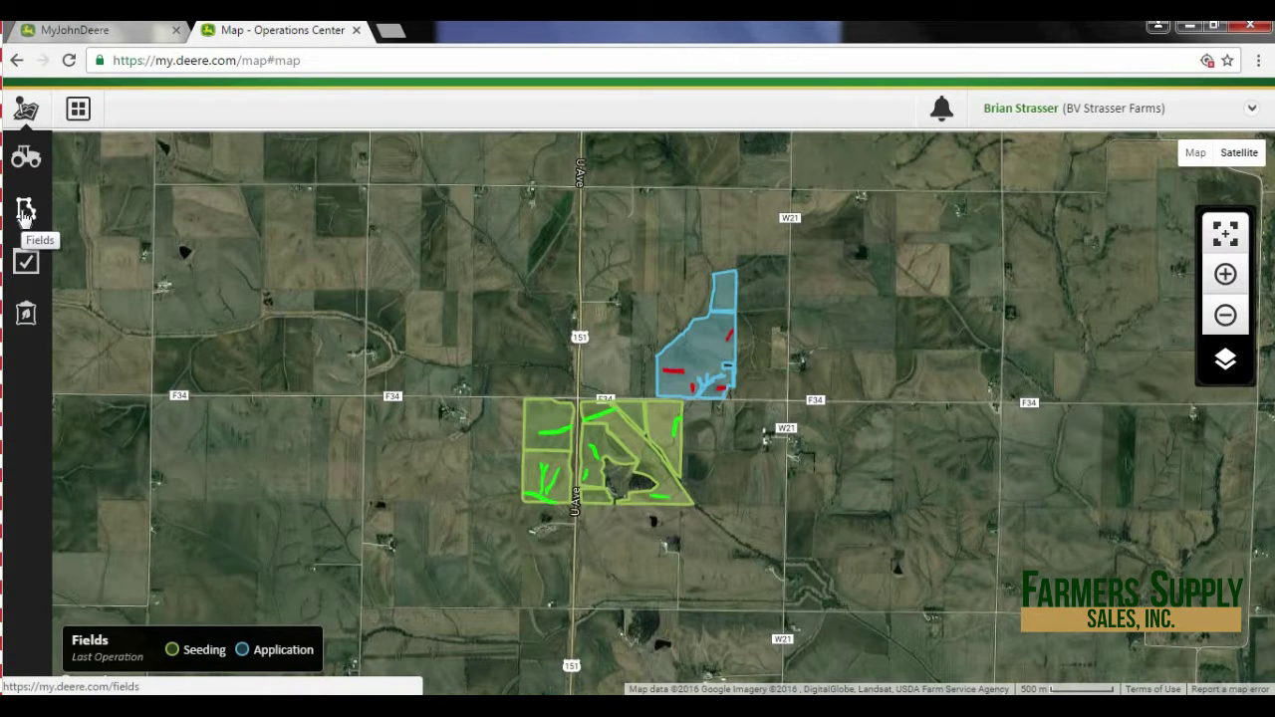
- Open the field list and sort it Z–A, then back to A–Z
click(25, 212)
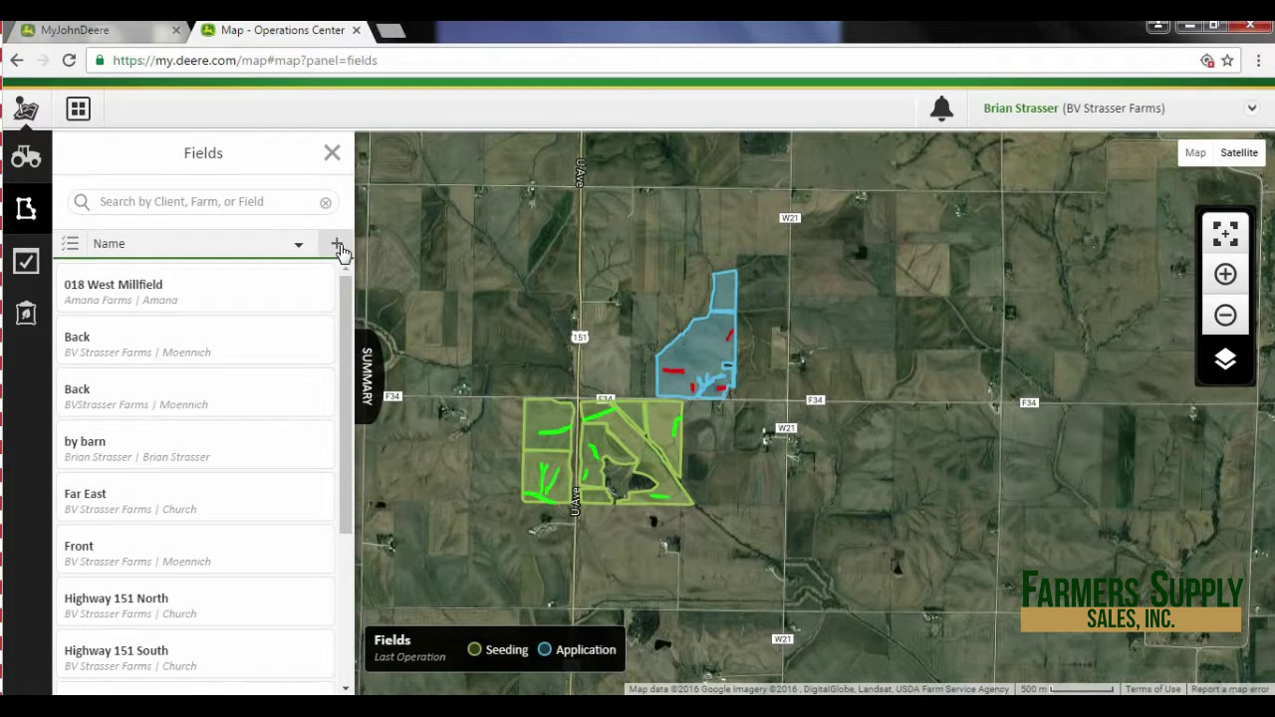
click(223, 247)
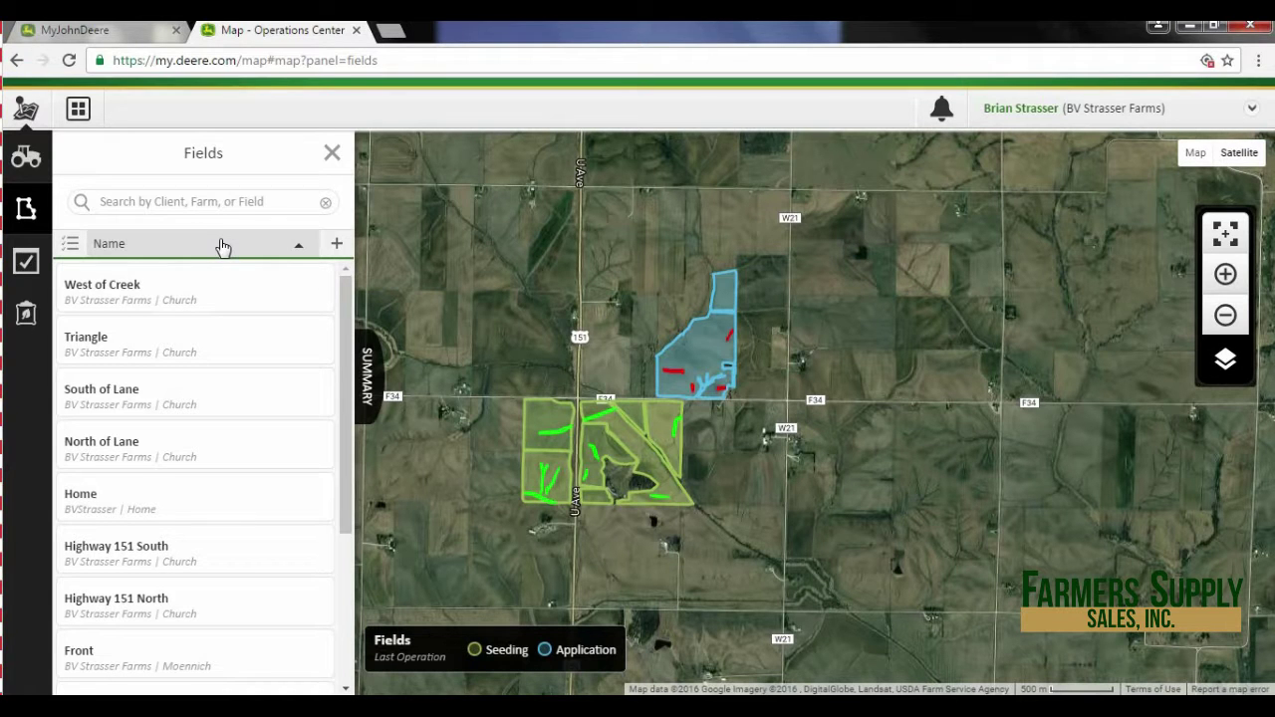
click(223, 247)
- Try Select All in multi-select mode, clear it, then open field Back's summary card
click(71, 244)
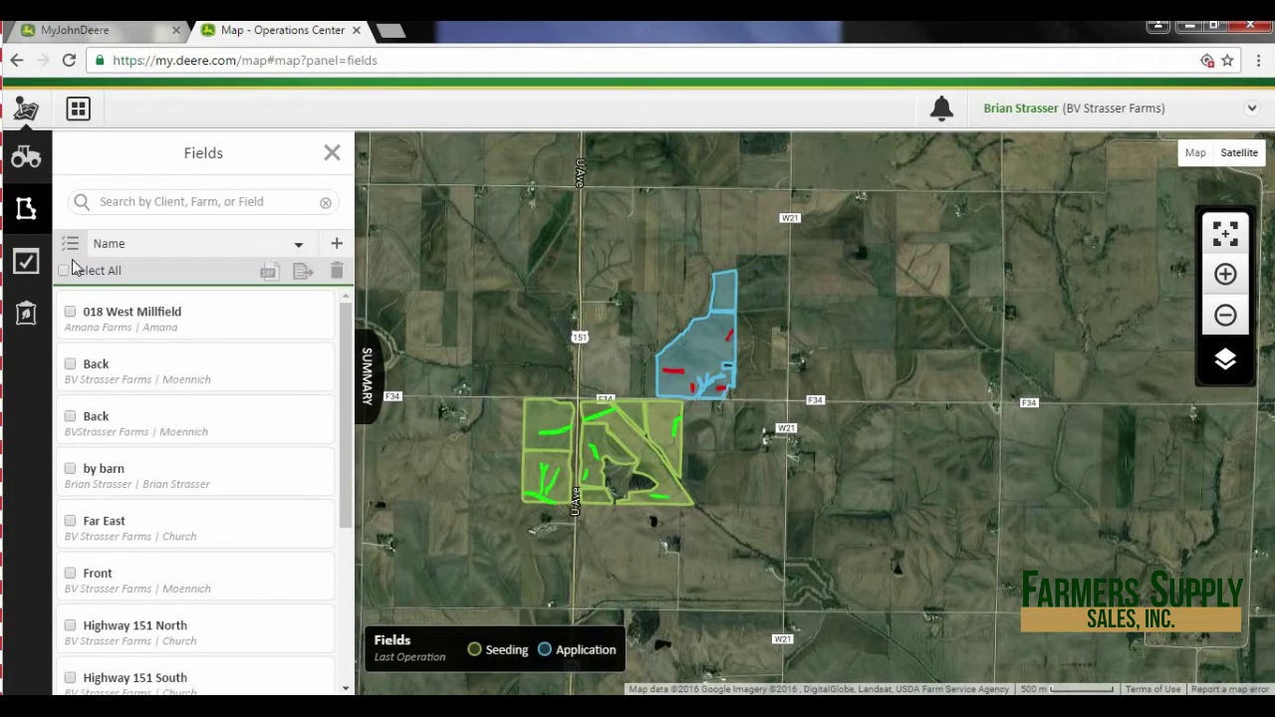
click(64, 270)
click(64, 271)
click(71, 312)
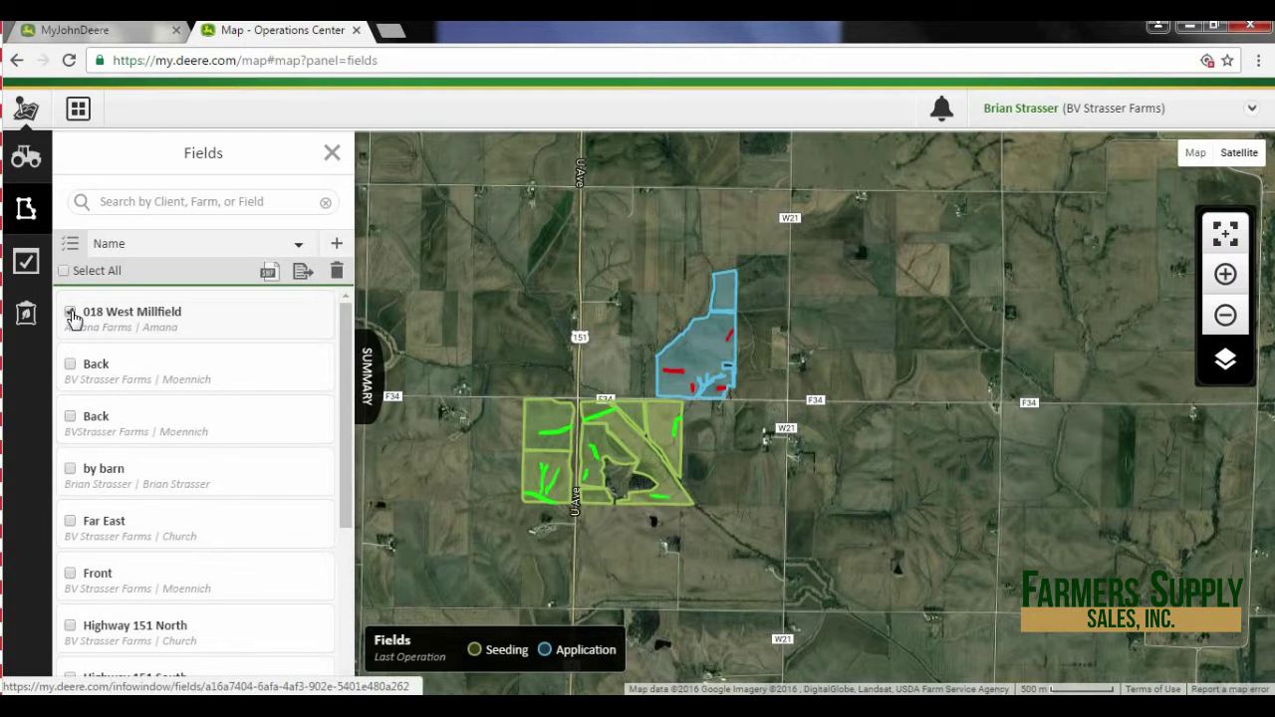
click(70, 245)
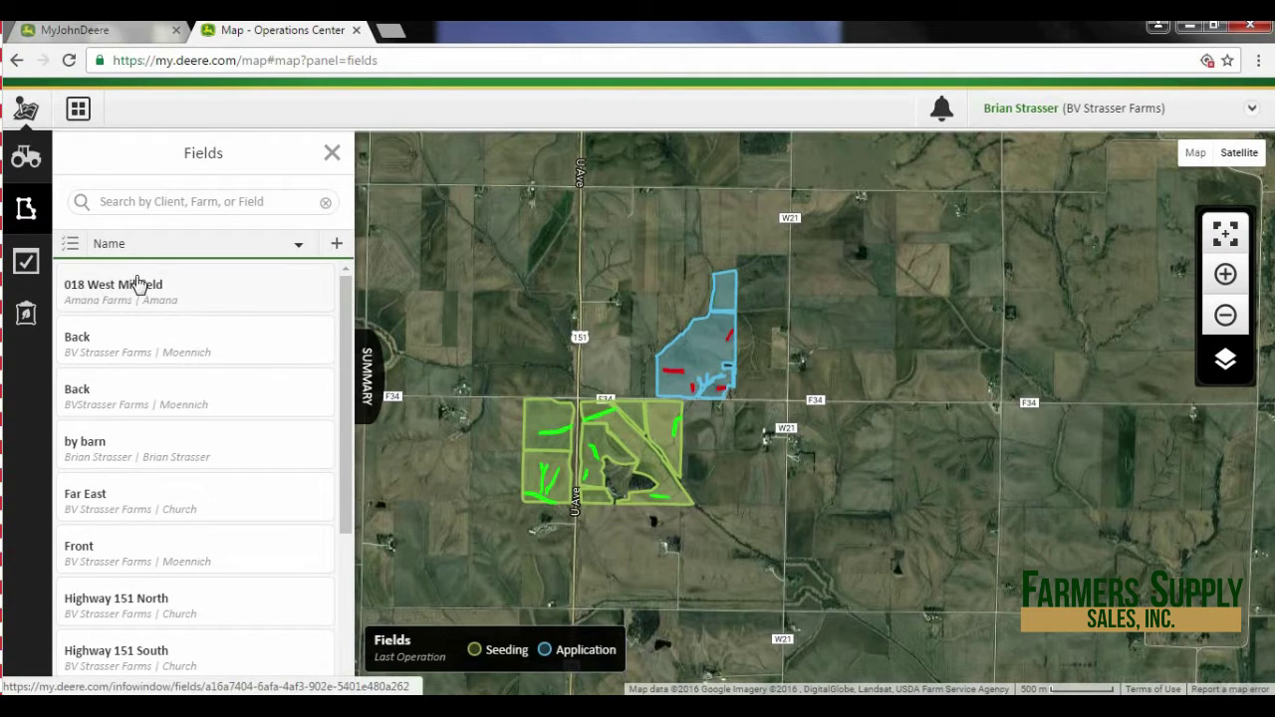
click(116, 341)
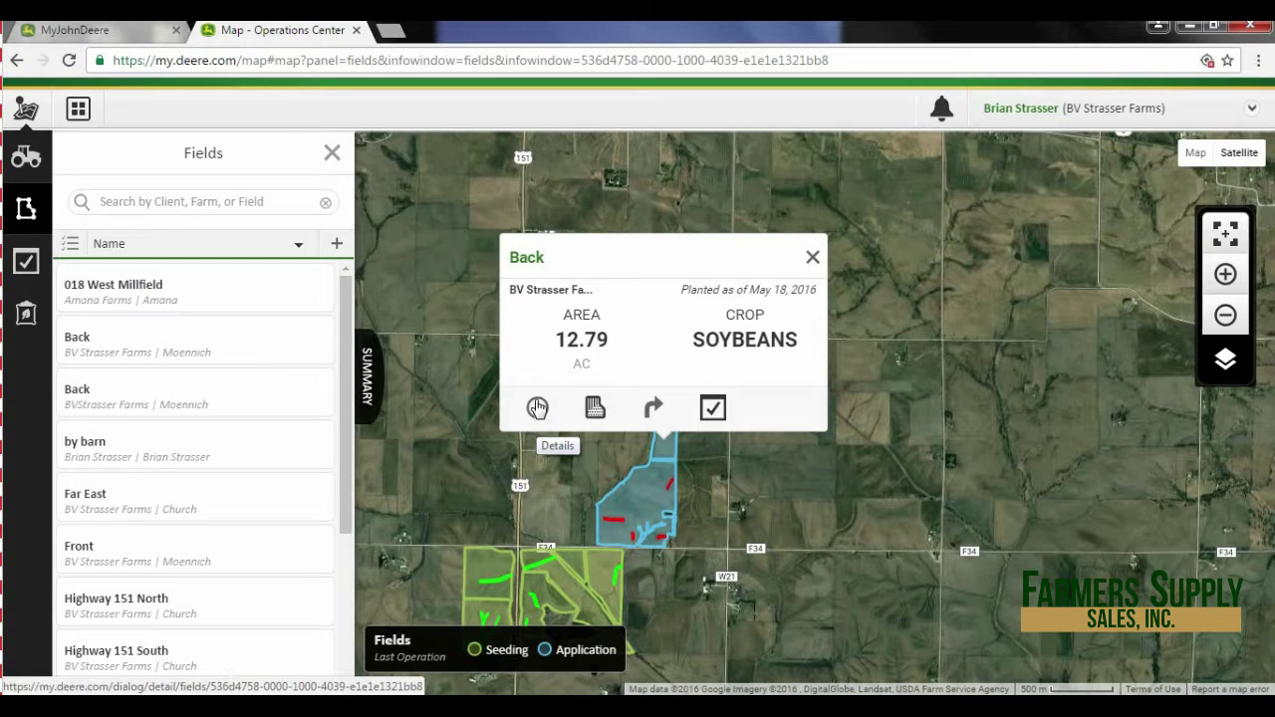
- Open the details dialog for field Back from its summary card
click(537, 408)
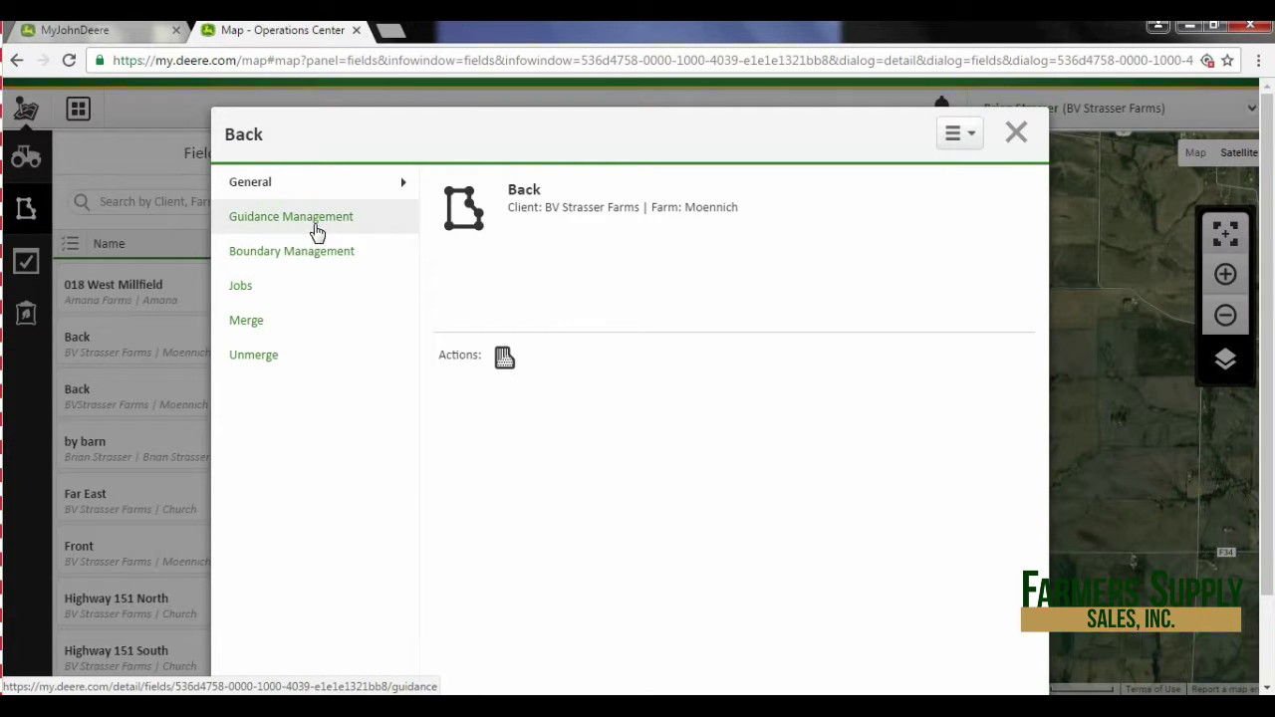
- Look through Back's guidance lines, boundaries and recorded jobs
click(317, 232)
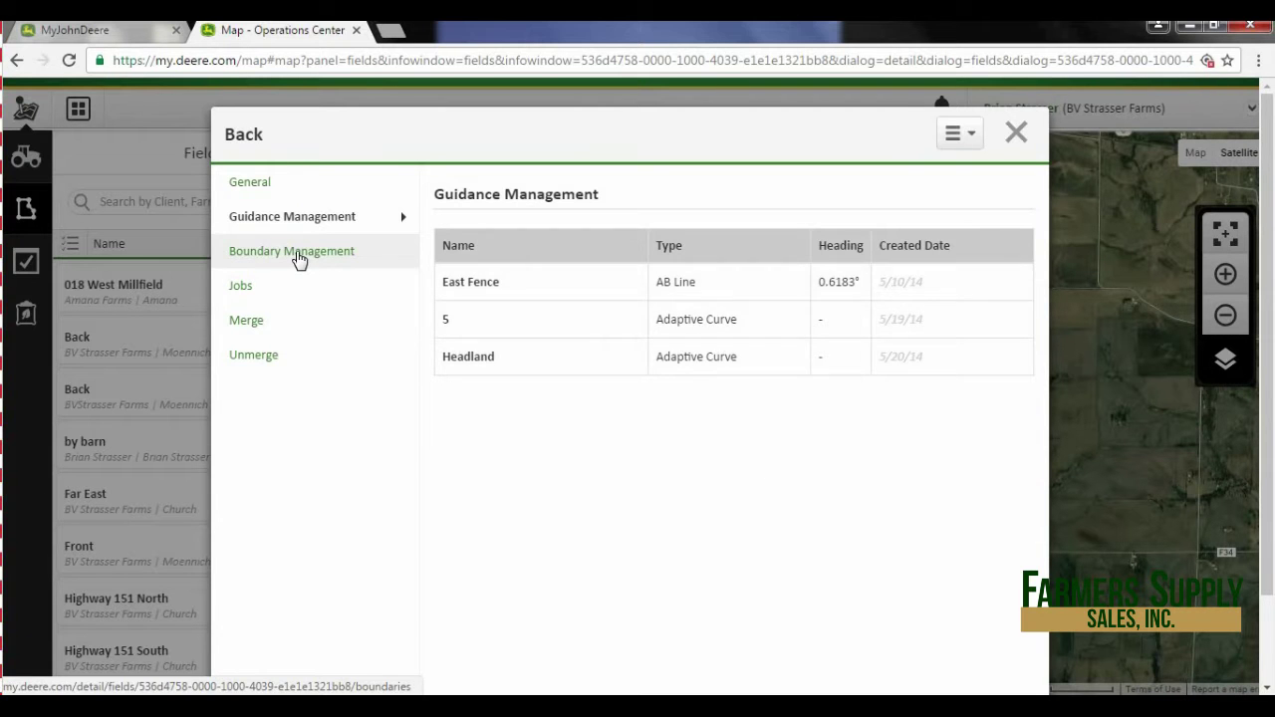
click(298, 256)
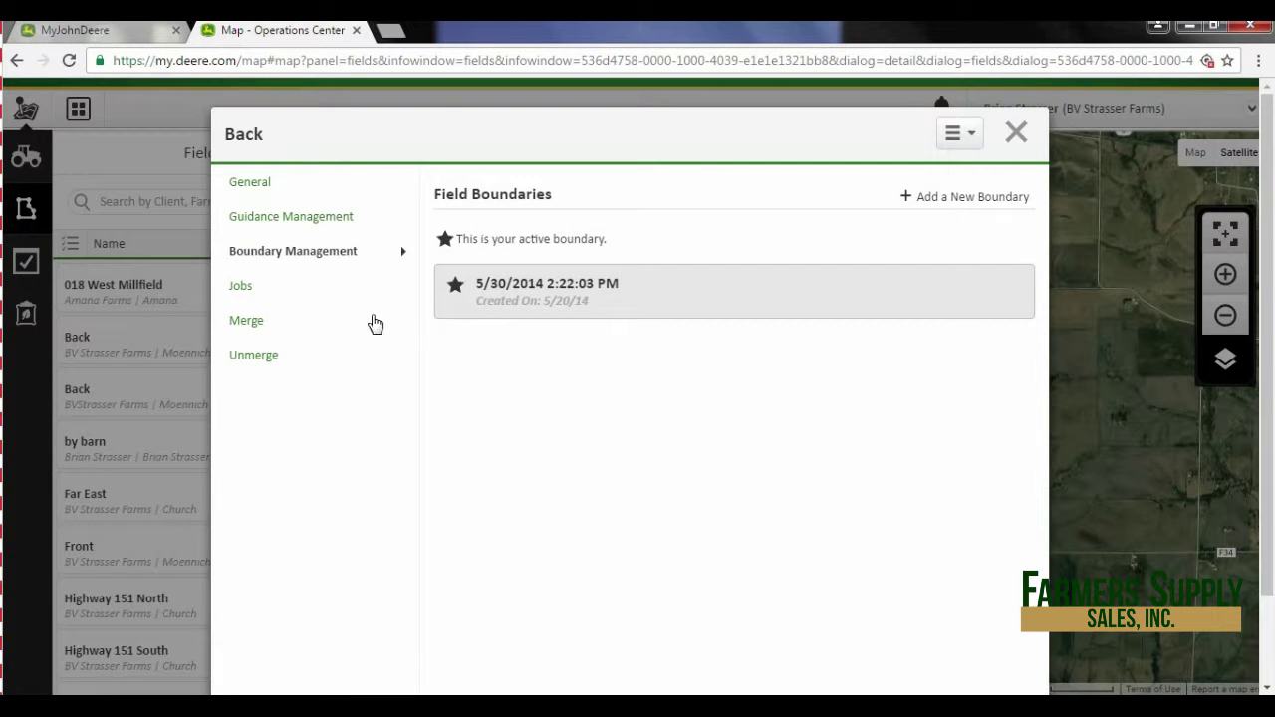
click(295, 296)
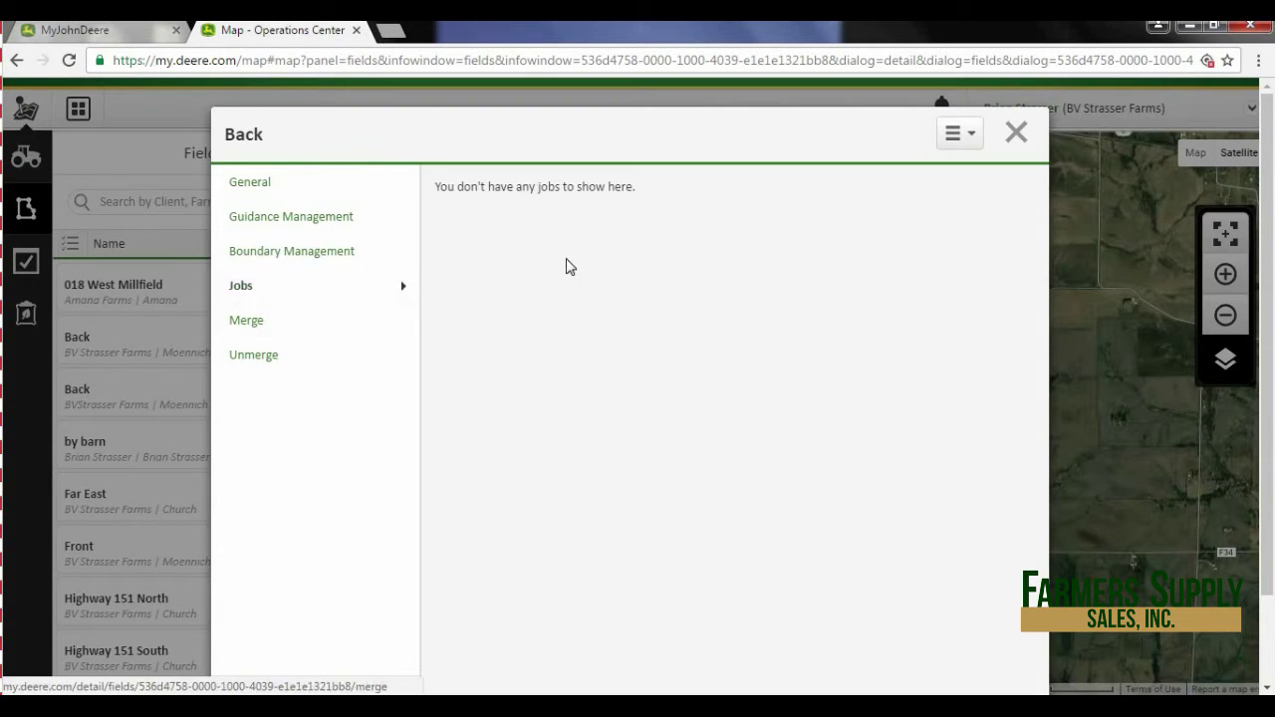
- Check Back's Merge and Unmerge sections, then list its available analysis tools
click(248, 326)
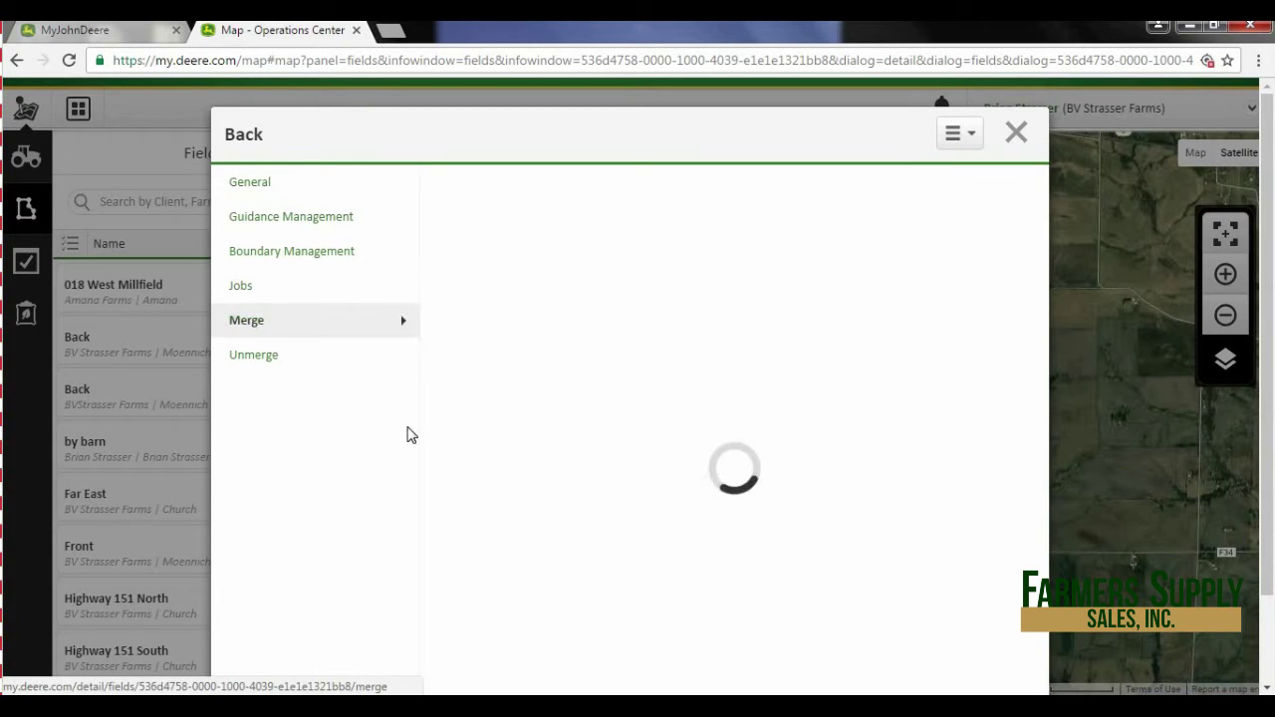
scroll(625, 349, down, 1)
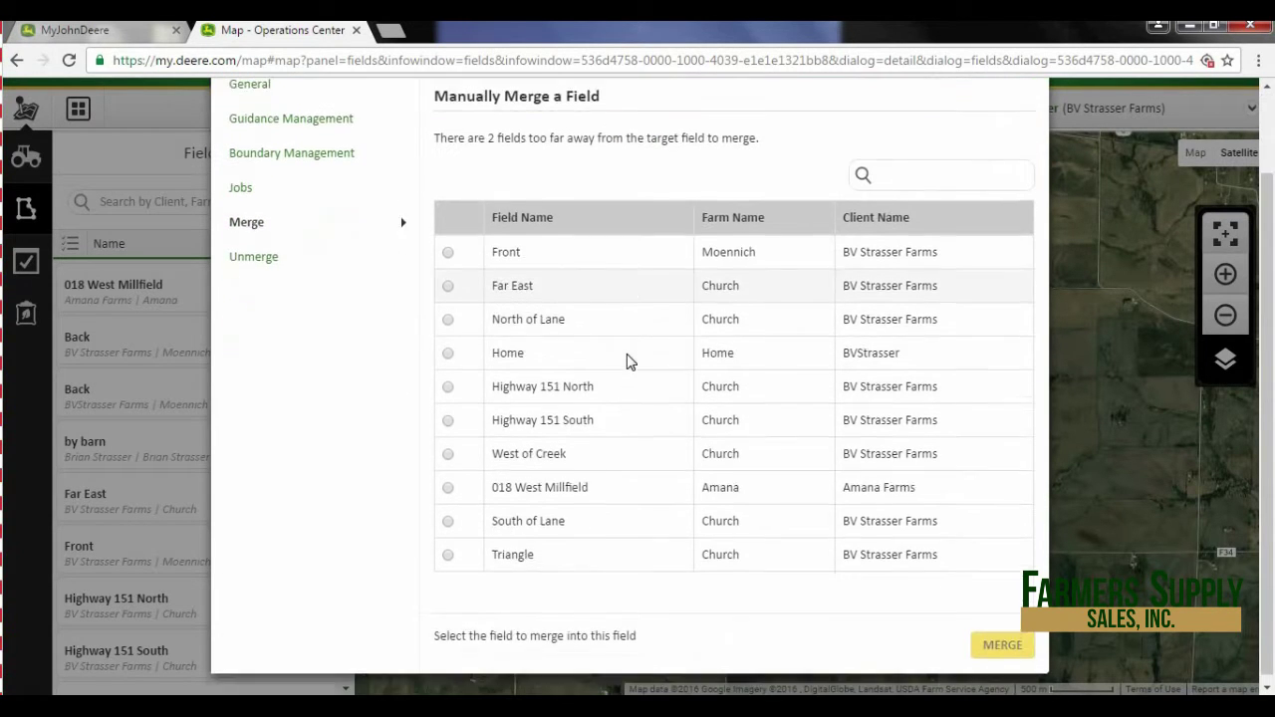
click(312, 265)
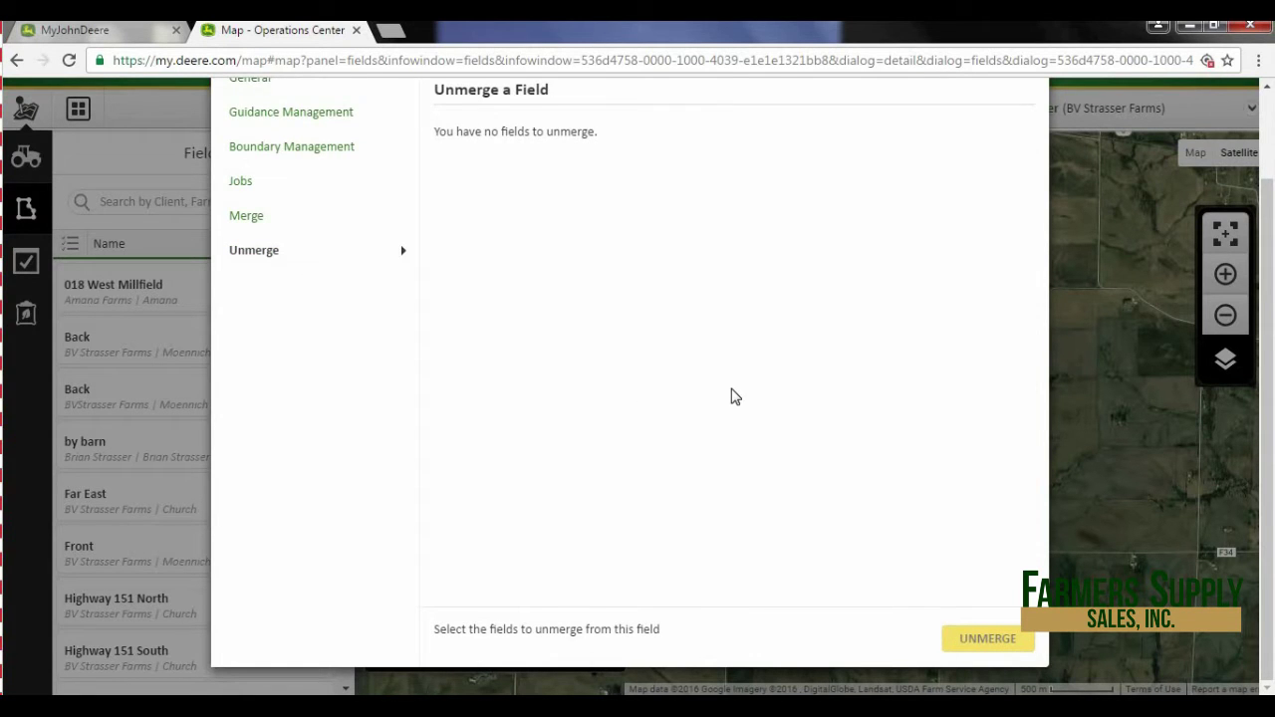
scroll(733, 397, up, 1)
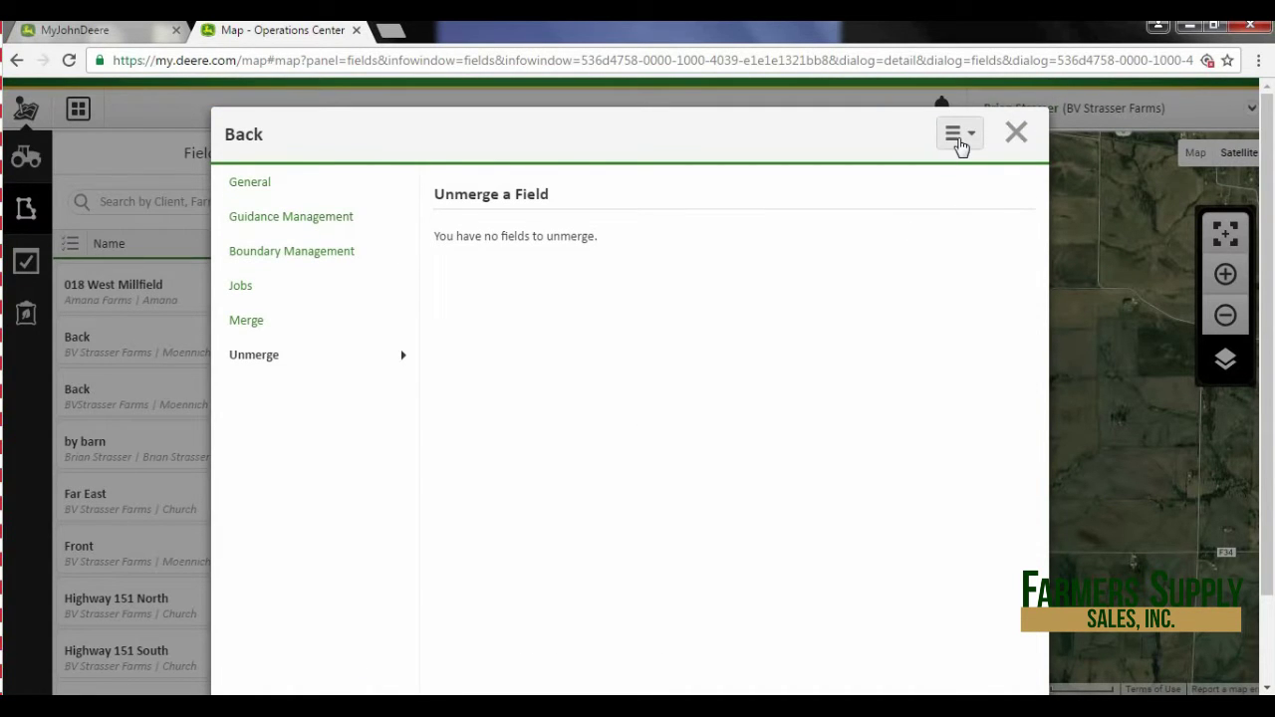
click(956, 138)
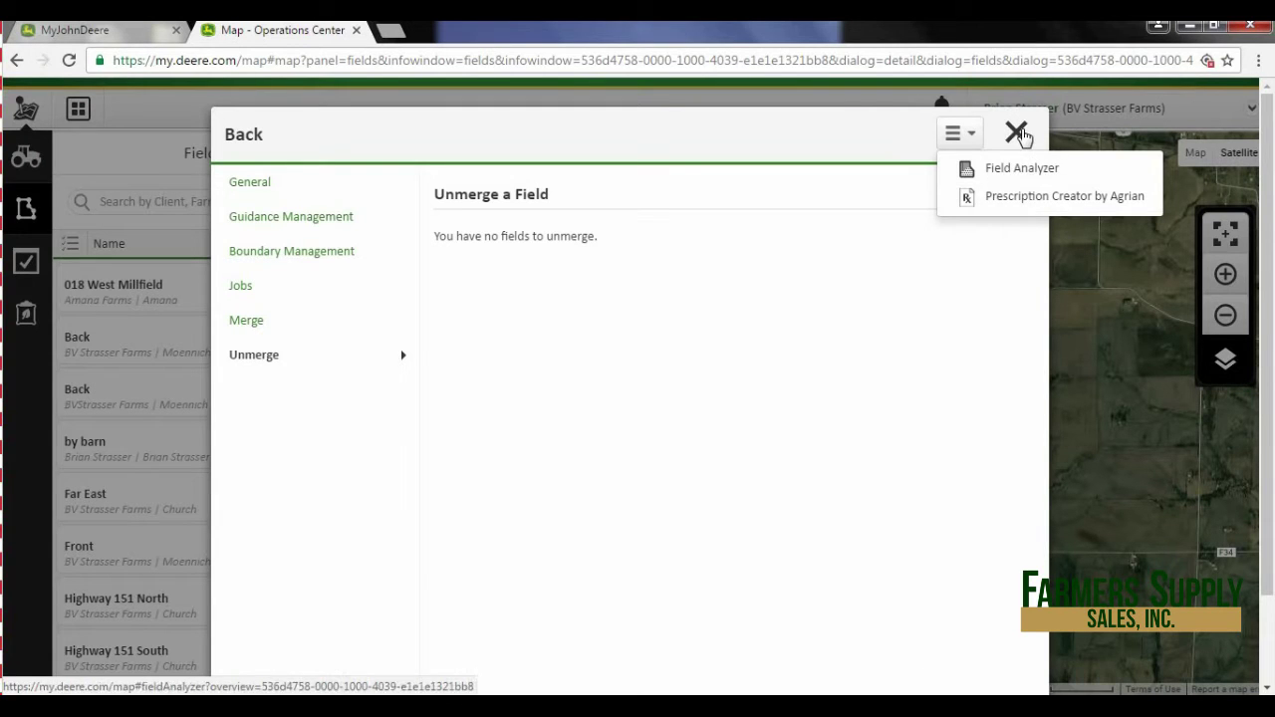
- Close Back's field details dialog to return to the map
click(1017, 132)
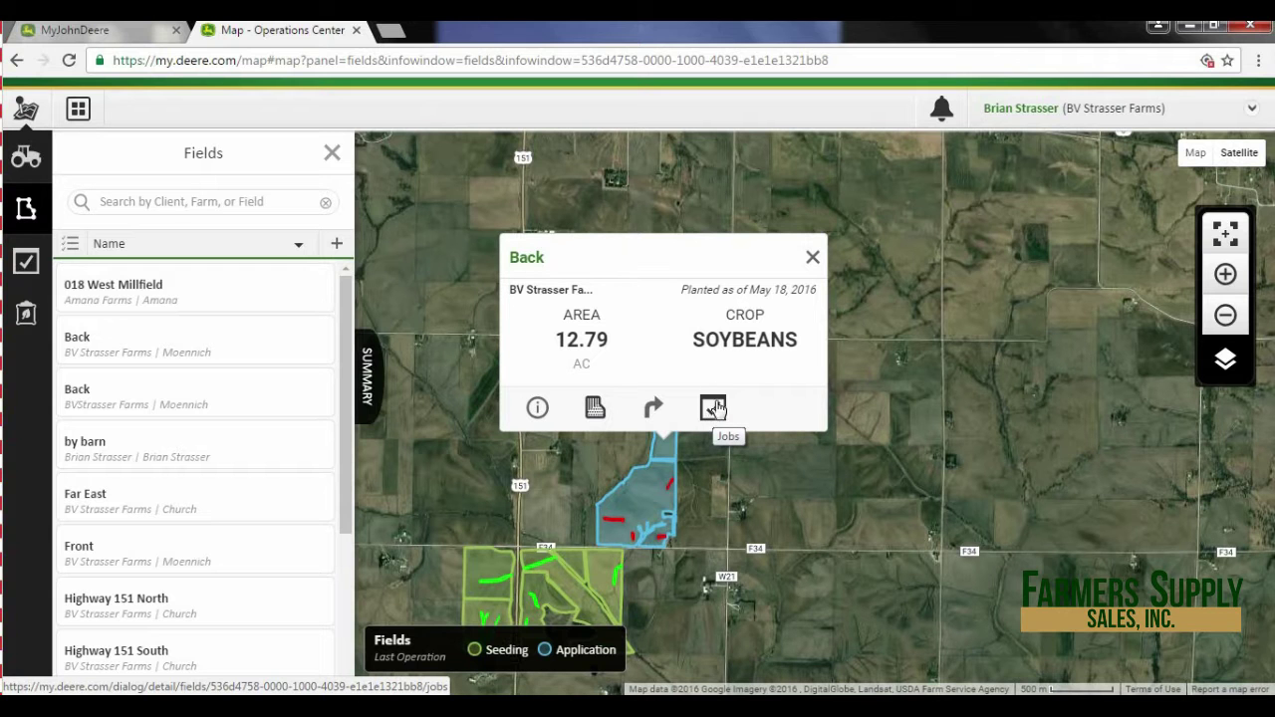
- Close the field list, reopen Back's summary card, and bring up the Tools page
click(812, 258)
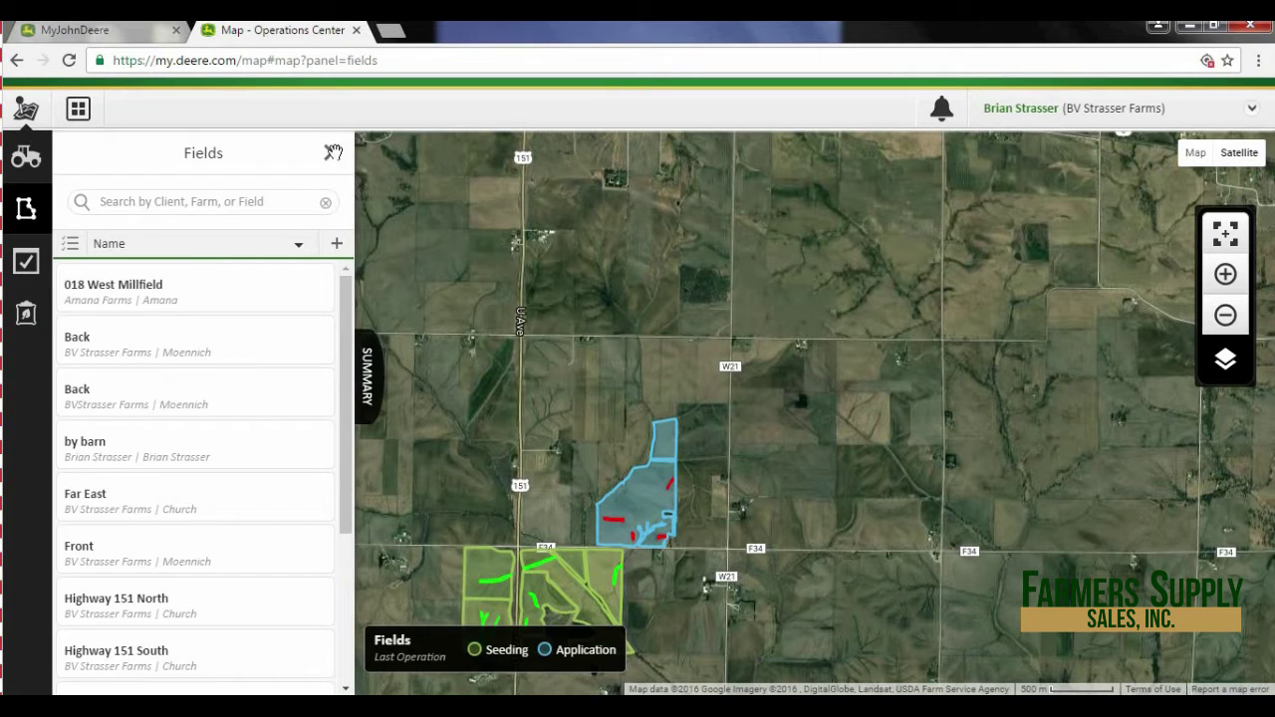
click(332, 153)
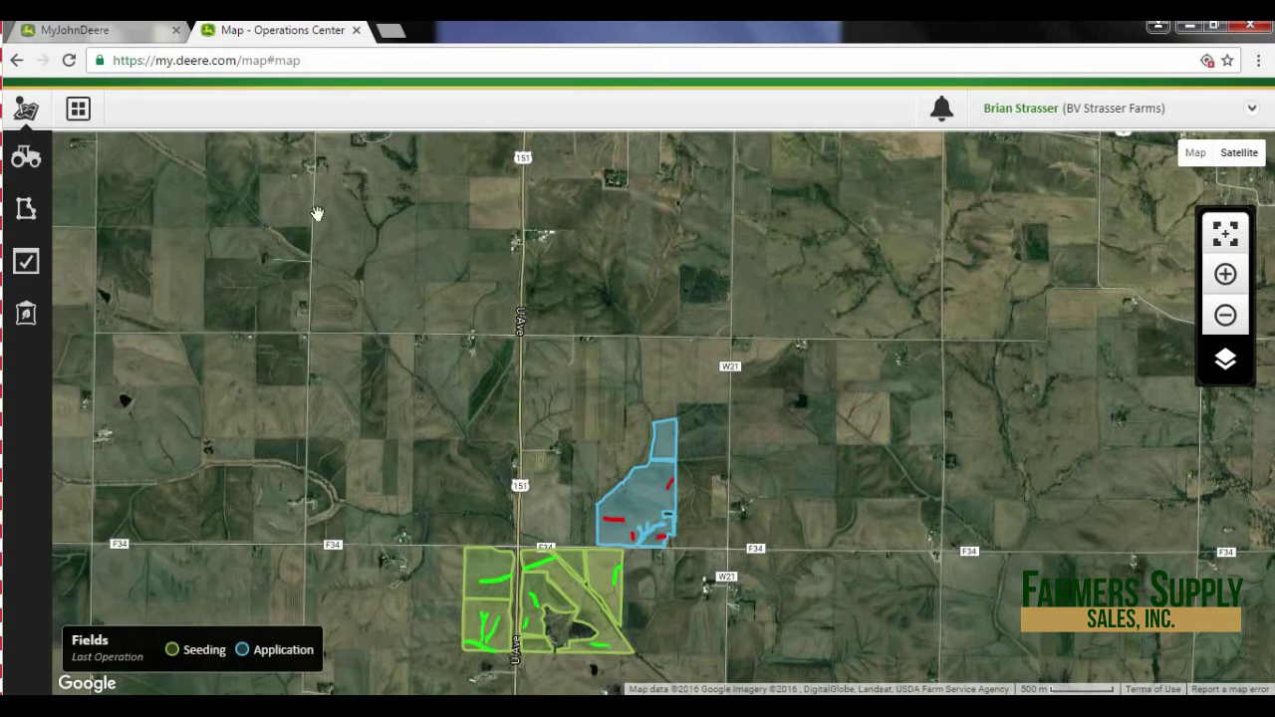
click(668, 443)
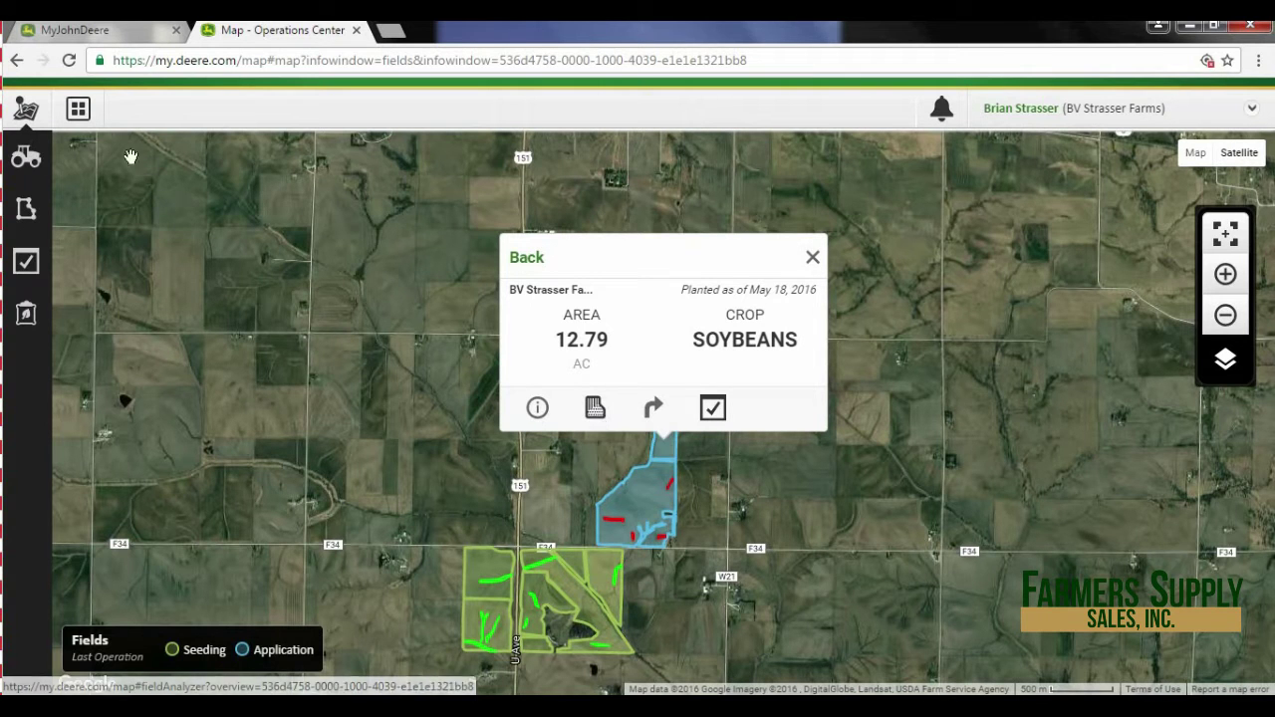
click(78, 112)
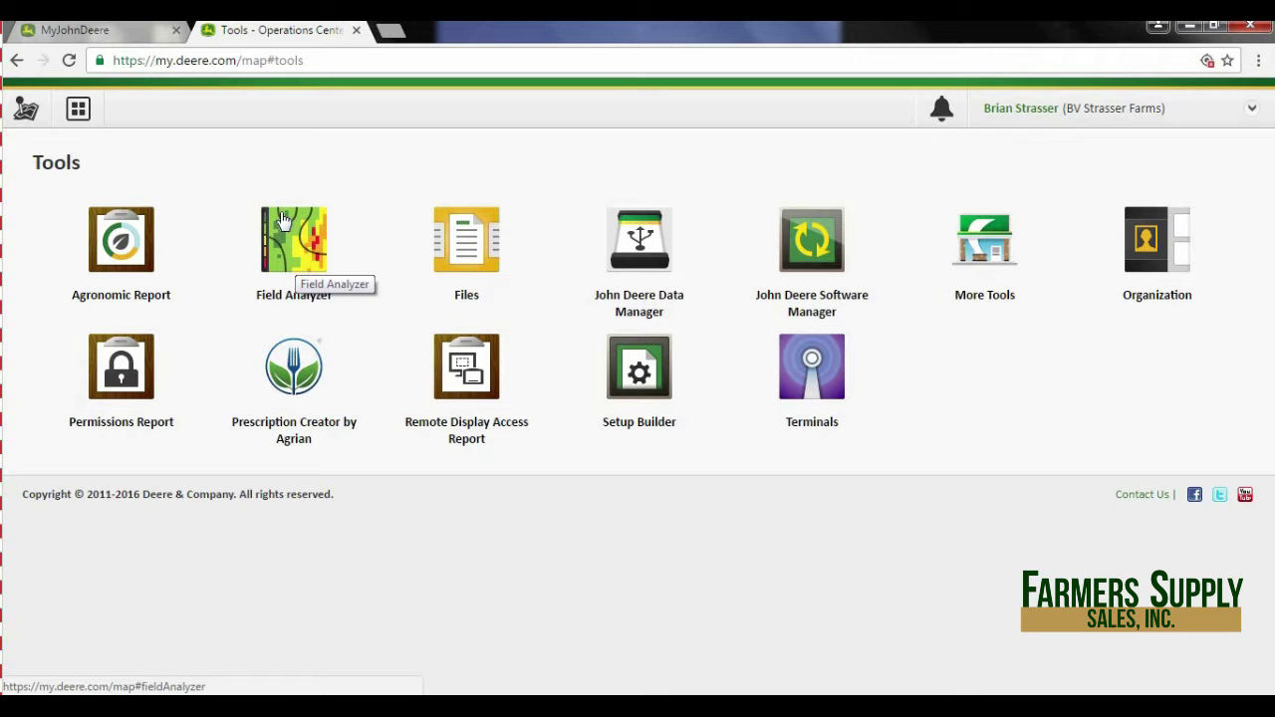
- Back on the map, select field Back and open it in Field Analyzer
click(21, 111)
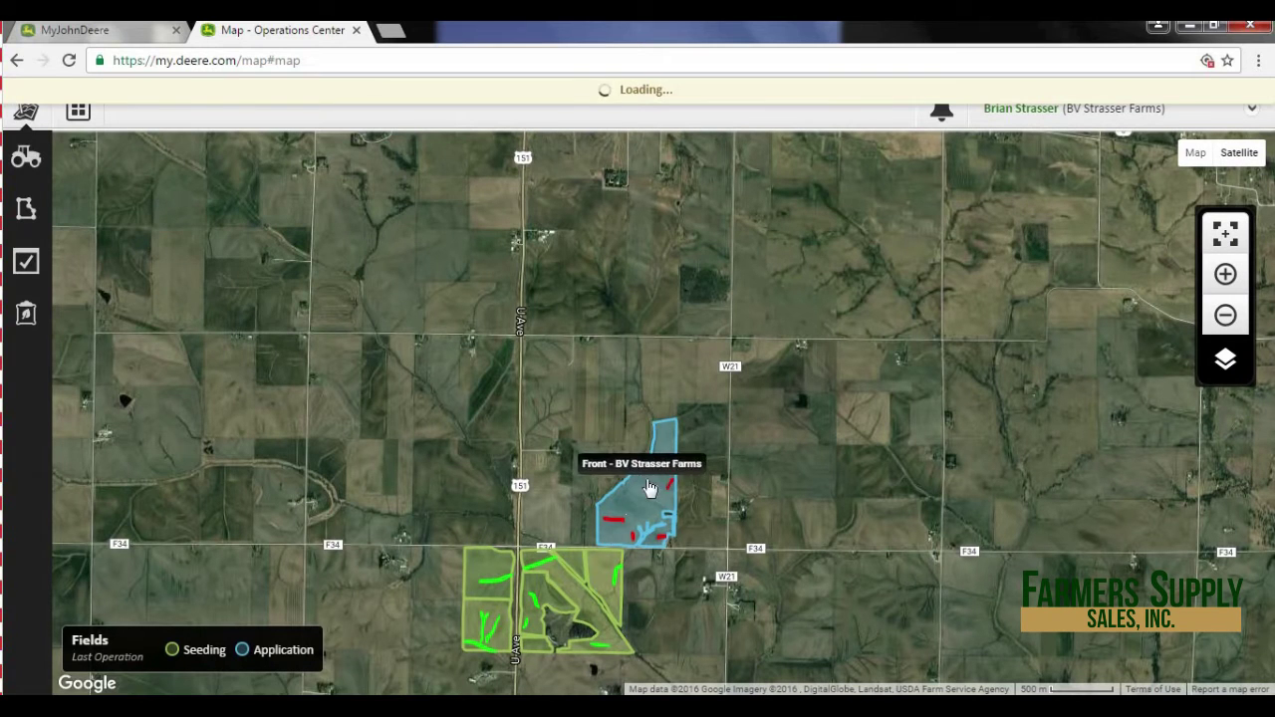
click(661, 453)
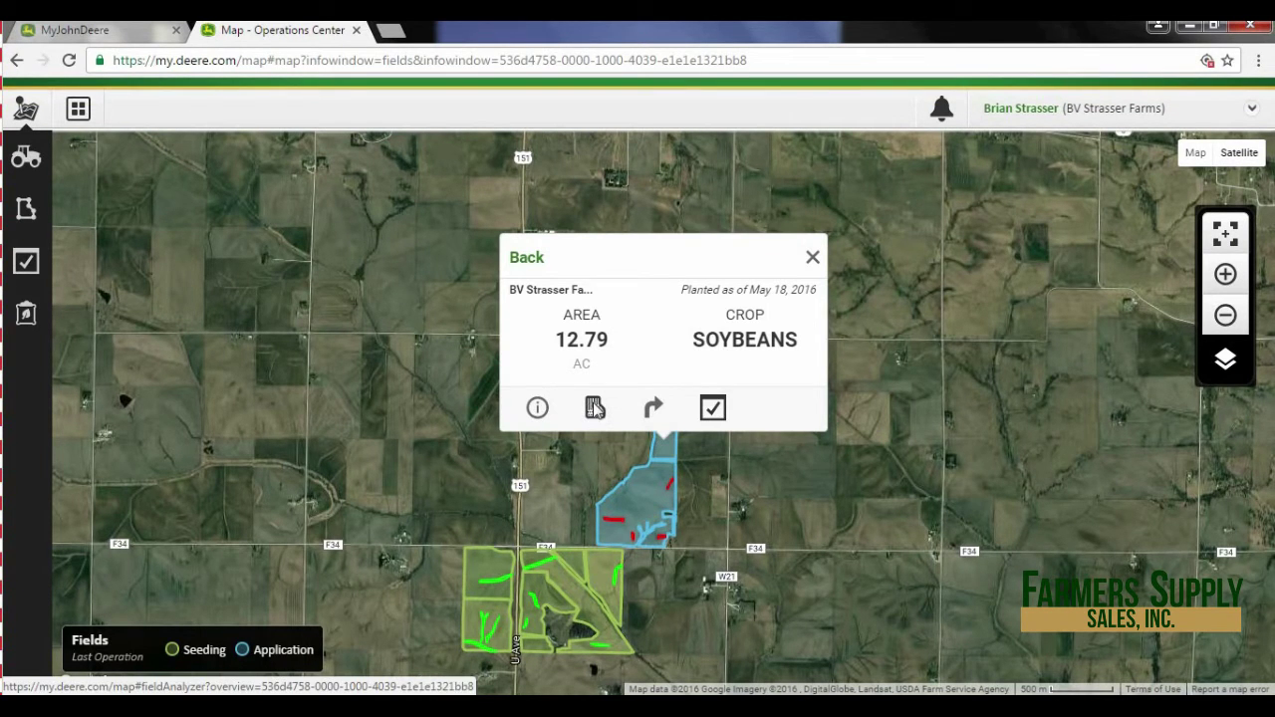
click(595, 409)
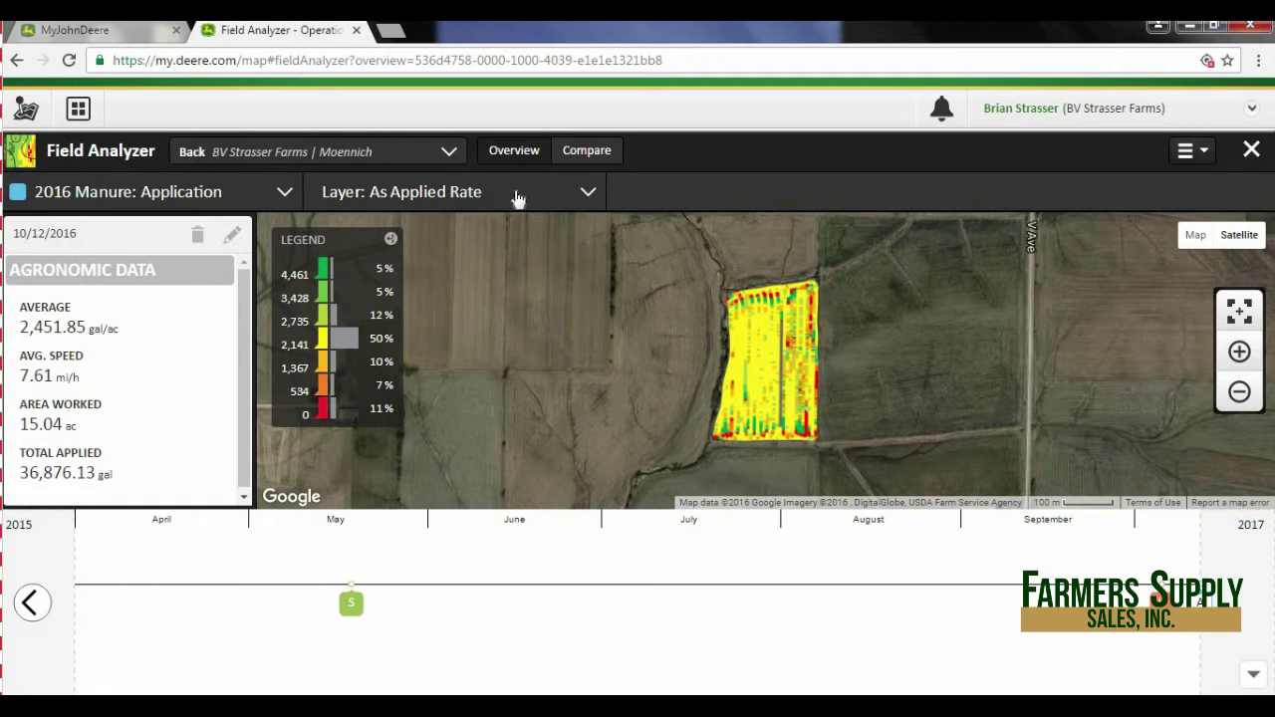
- Glance at the layer list, then choose the Soybeans: Harvest 10/05/2016 operation
click(517, 198)
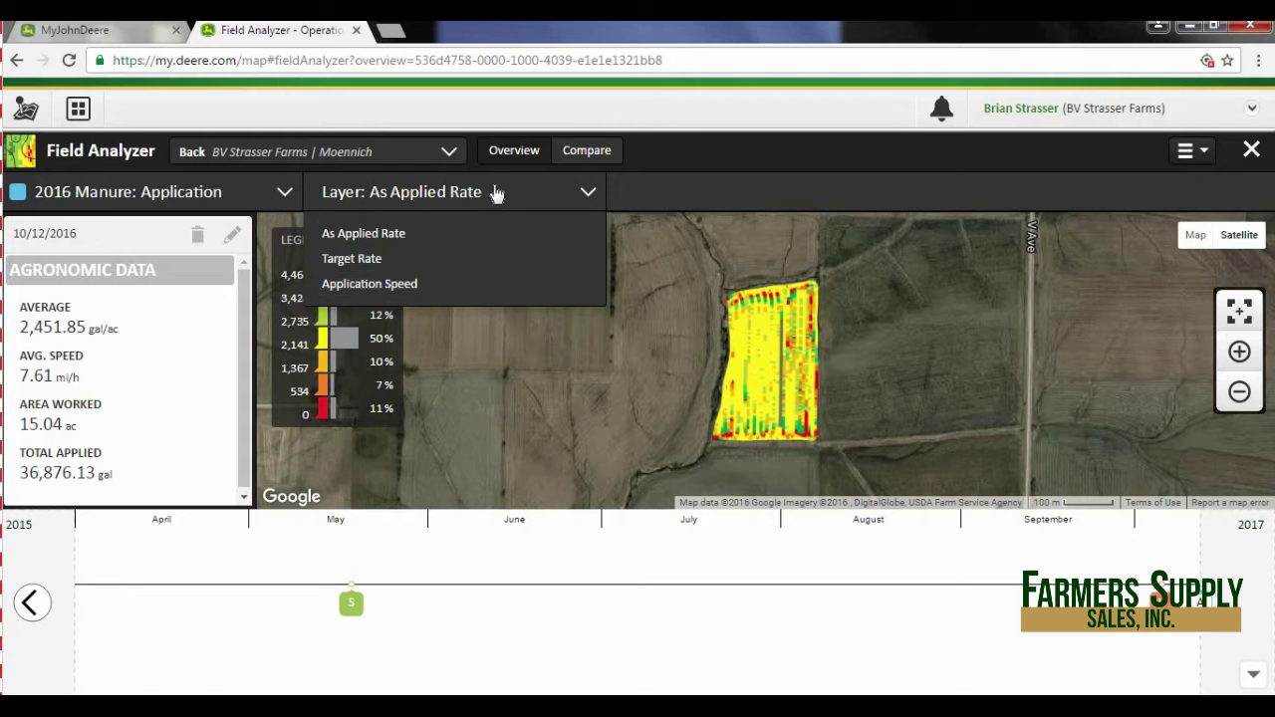
click(497, 193)
click(105, 199)
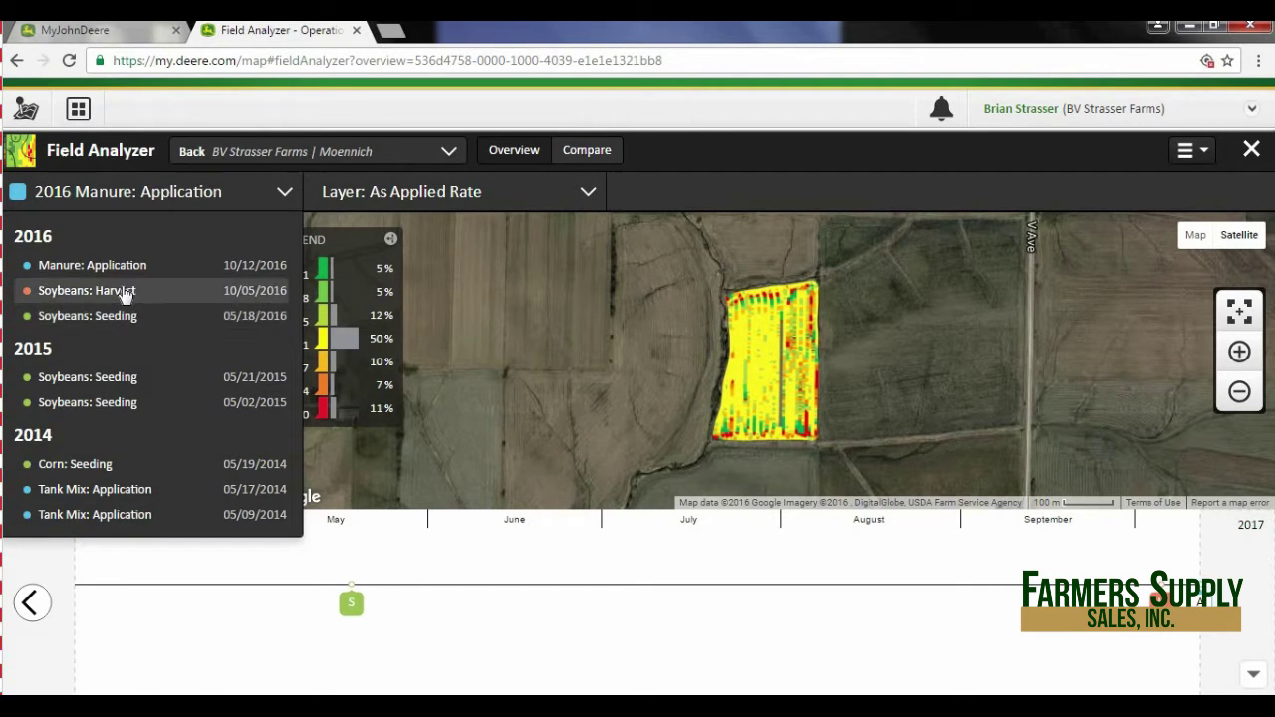
click(126, 294)
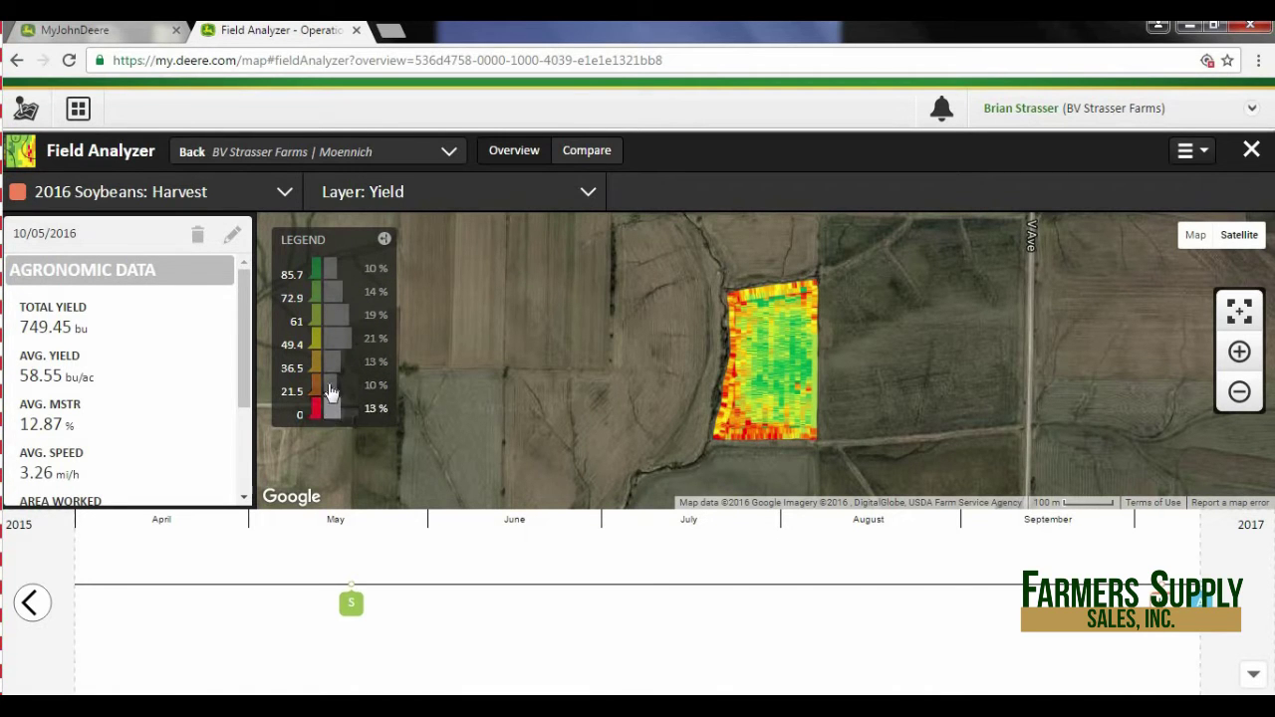
- Filter the legend to the 85.7 range, collapse it, and switch the layer to Yield Contour
click(320, 275)
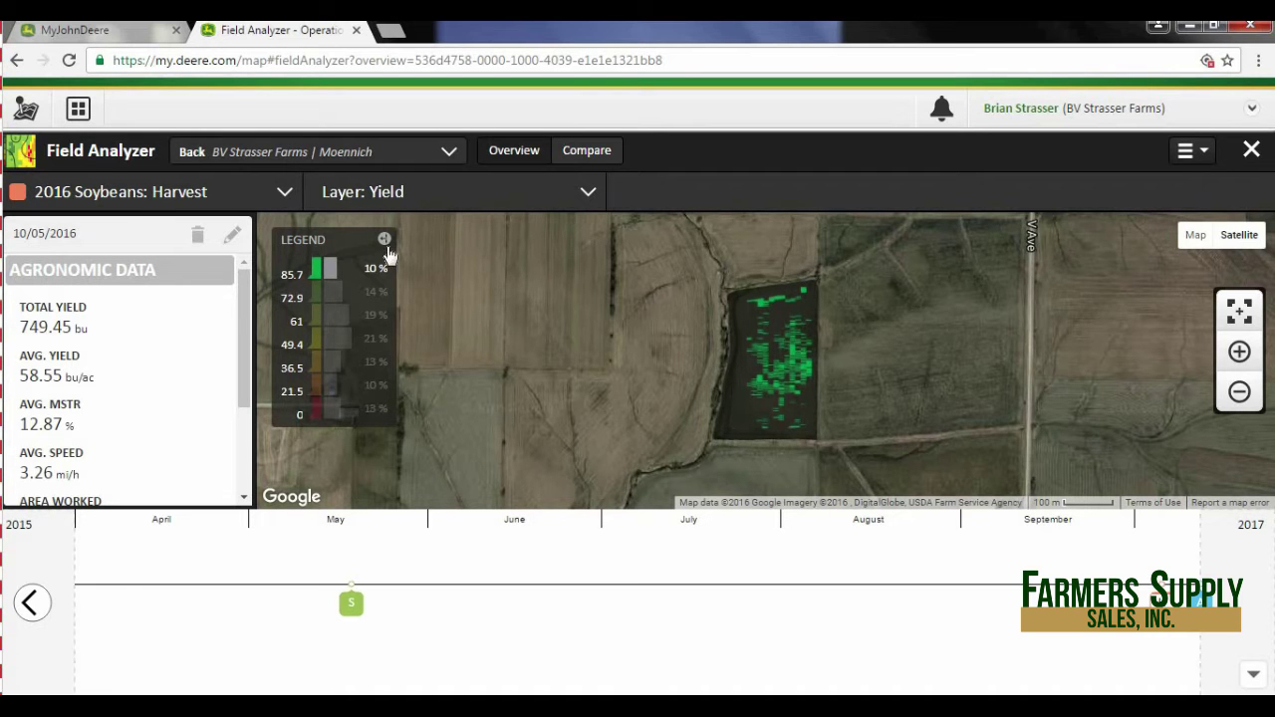
click(385, 240)
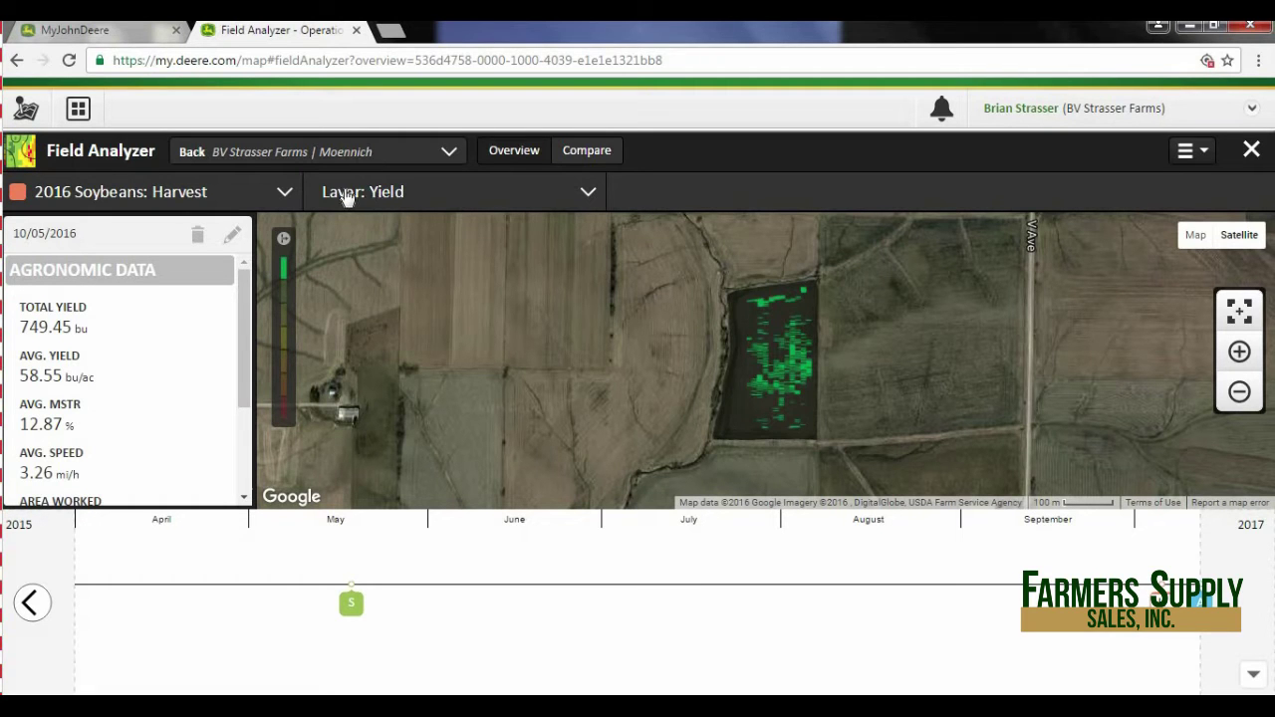
click(346, 198)
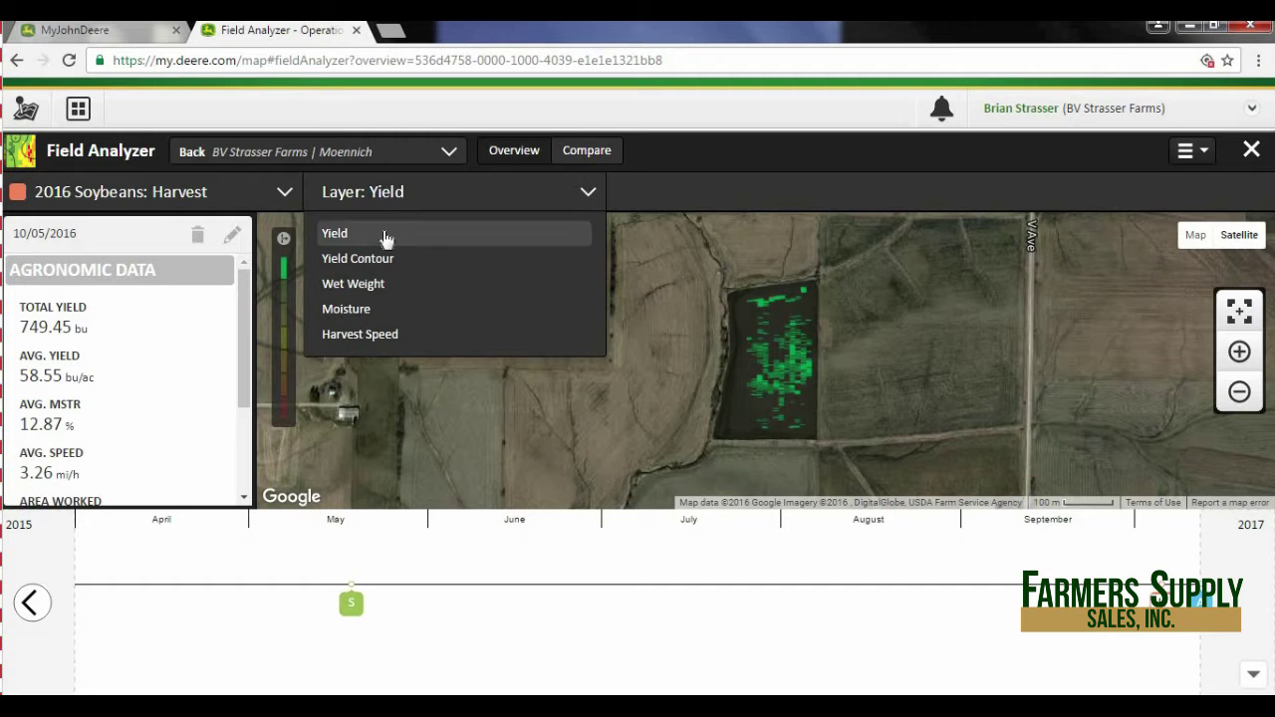
click(418, 262)
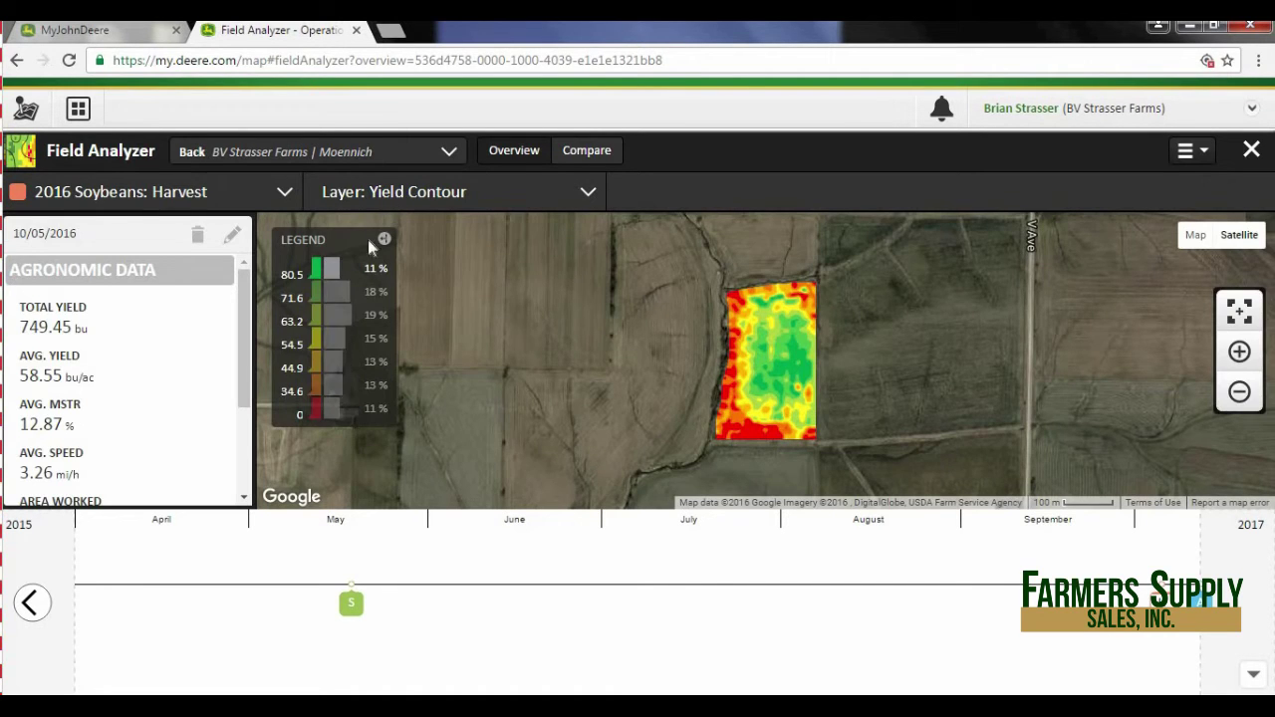
click(388, 193)
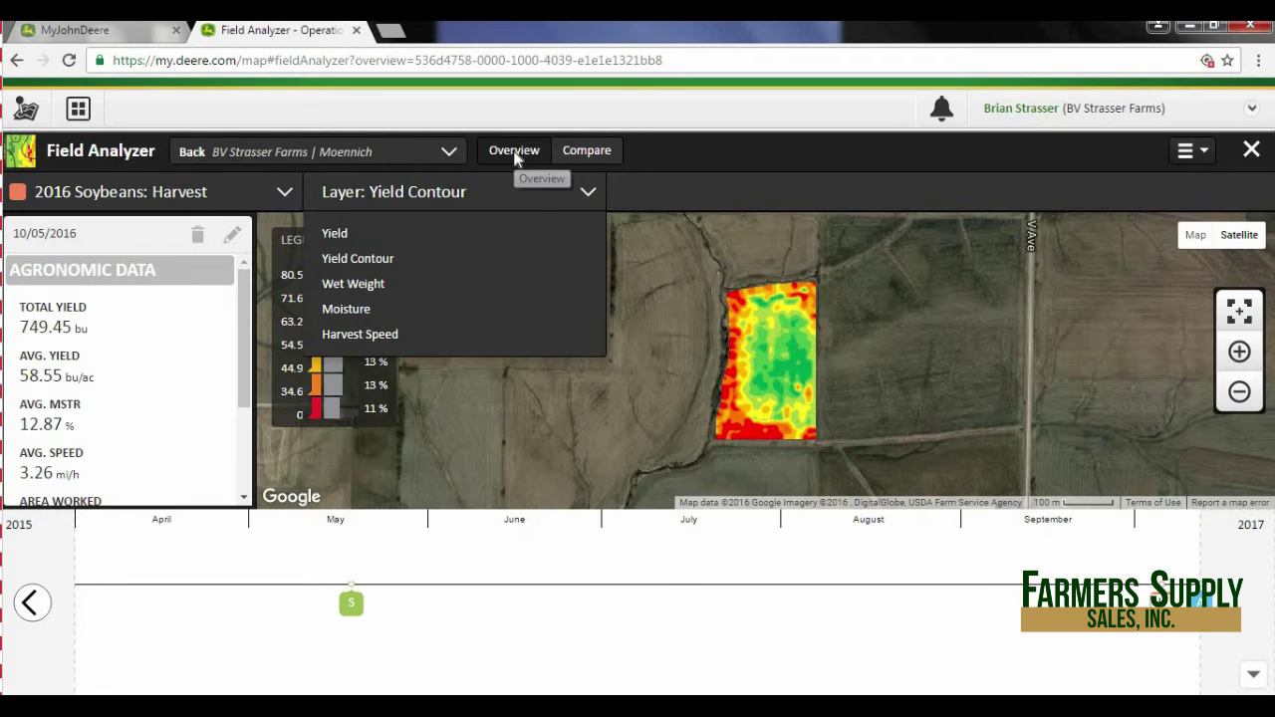
- Turn on Compare and set the left map to Soybeans: Seeding 05/18/2016
click(588, 152)
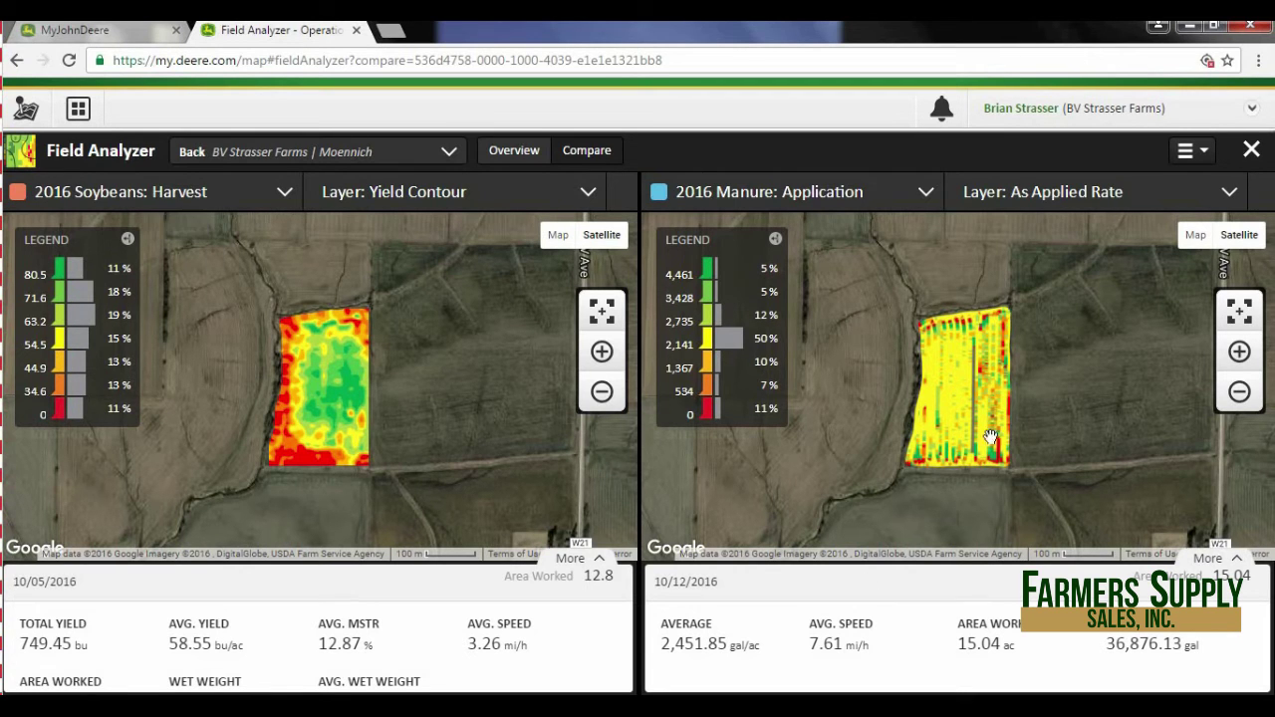
click(109, 204)
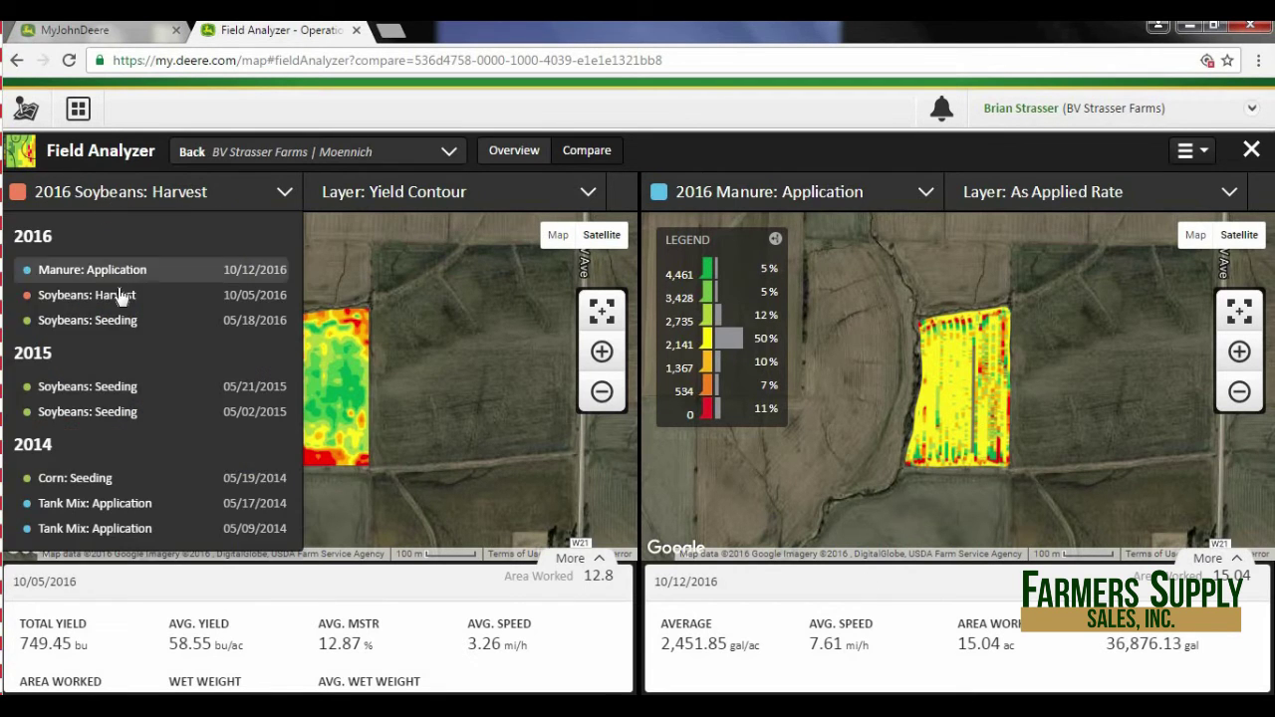
click(99, 320)
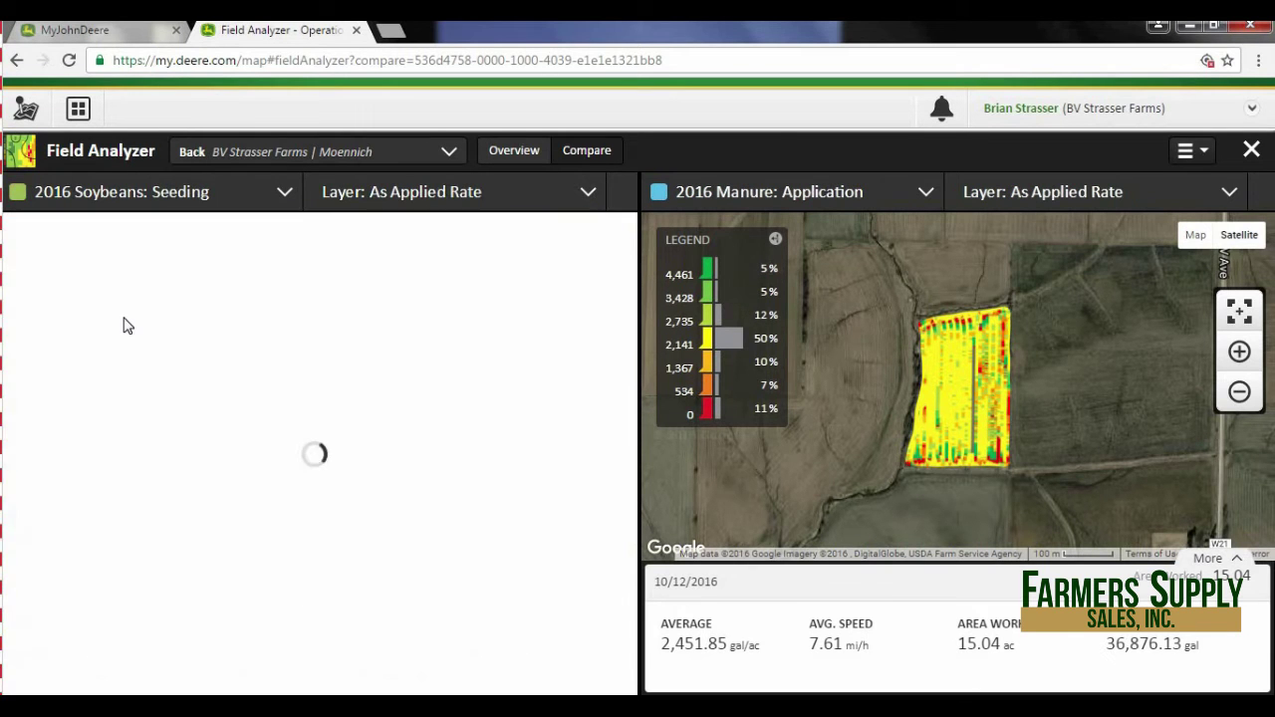
click(792, 196)
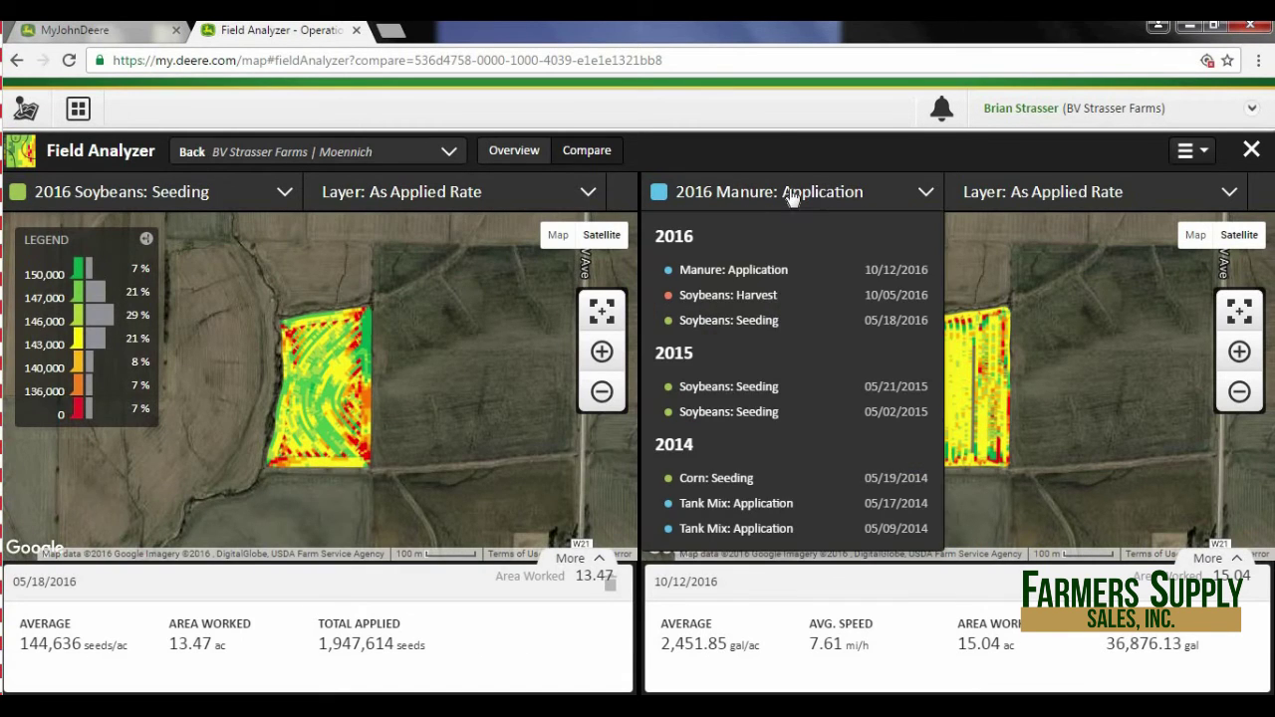
- Set the right map to Soybeans: Seeding 05/02/2015, zoom both maps in twice, then return to Overview
click(745, 412)
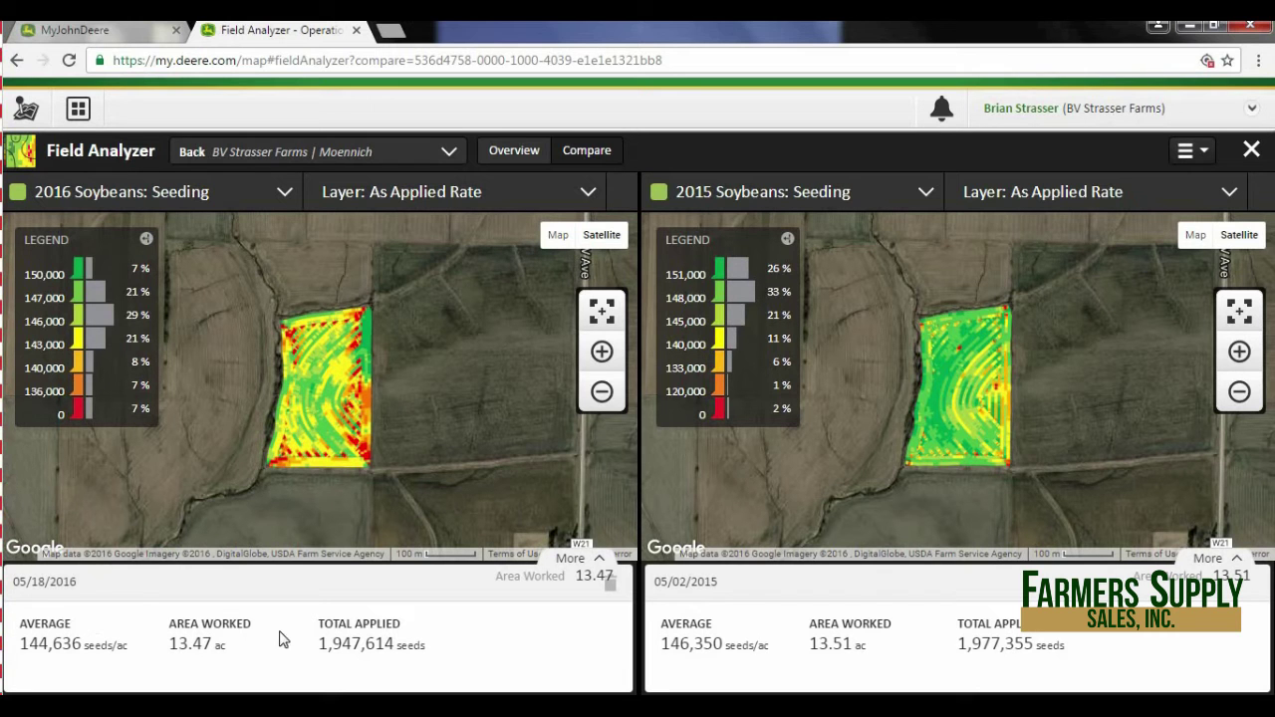
click(1240, 353)
click(601, 351)
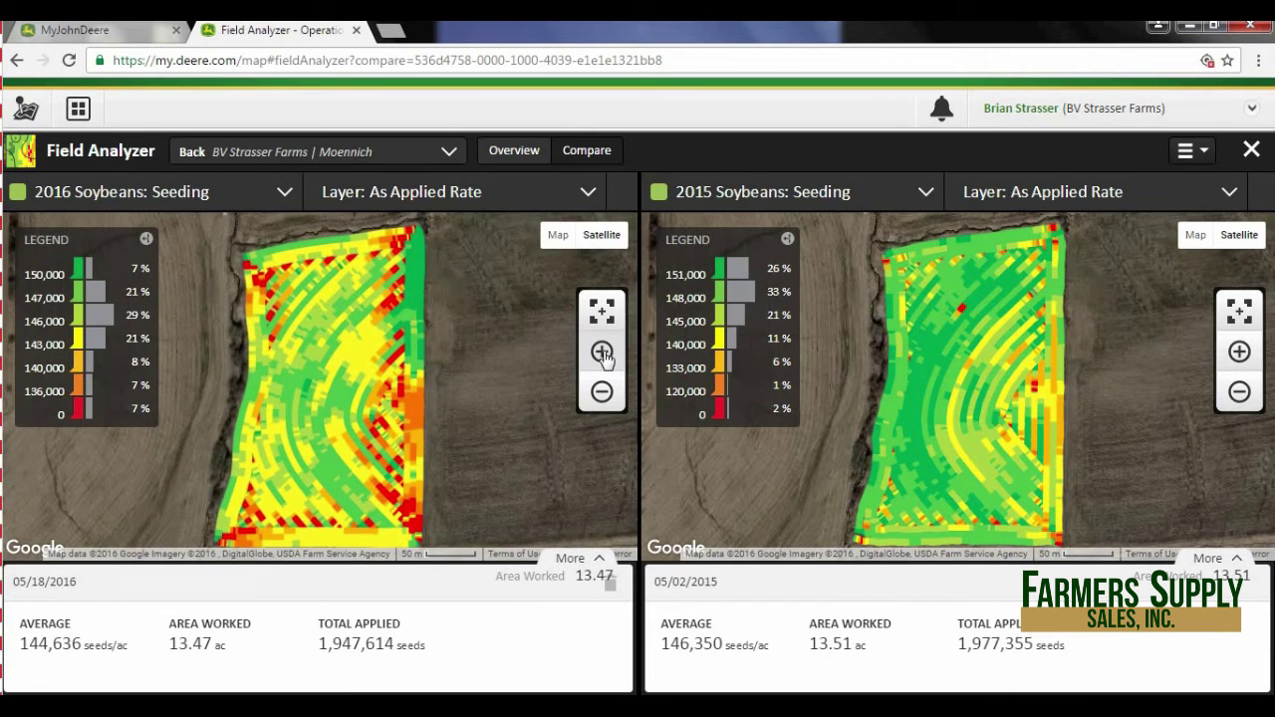
click(515, 150)
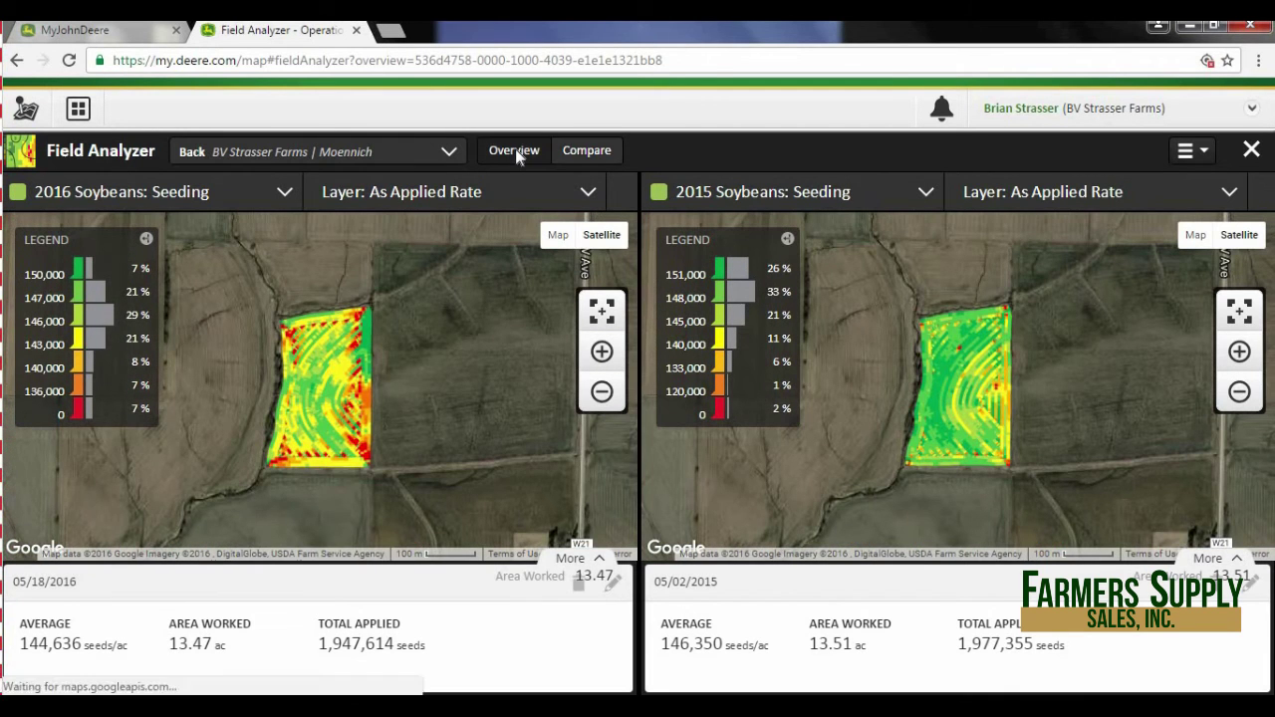